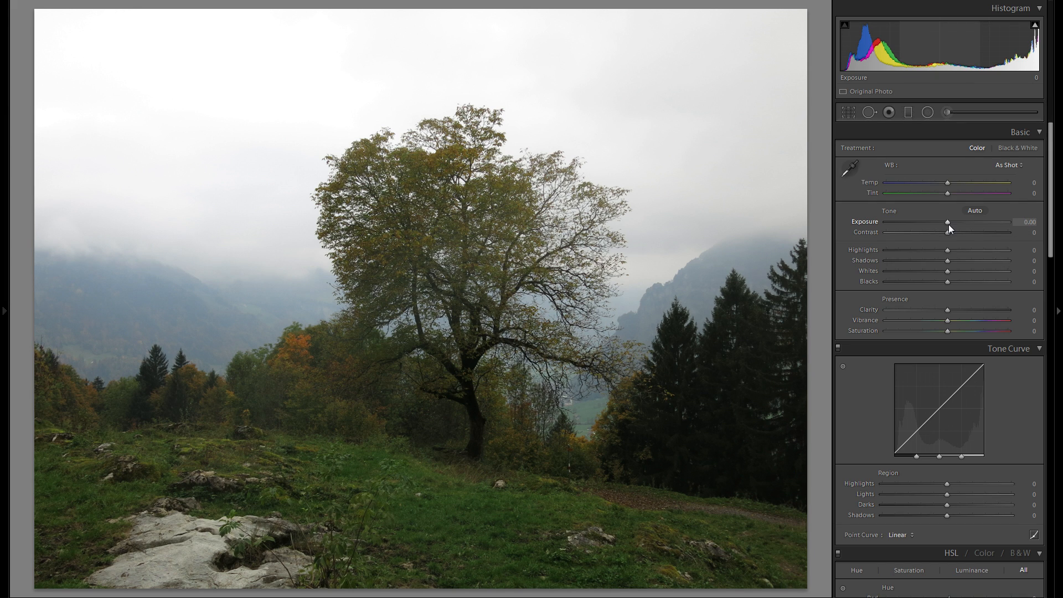
Step: Preview the photo in the Black & White treatment and switch it back to Color
click(1014, 148)
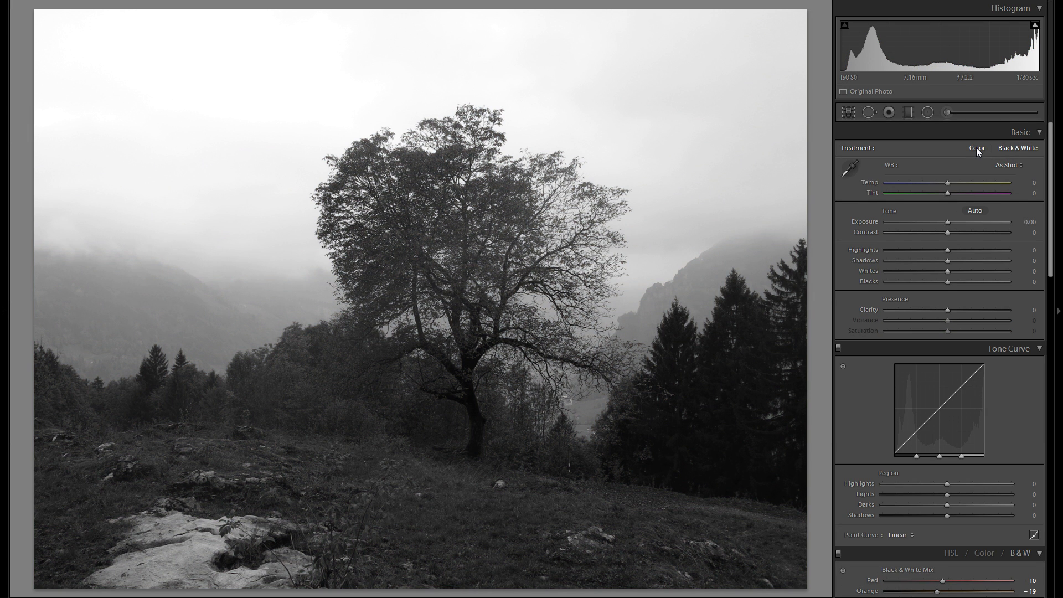
click(977, 148)
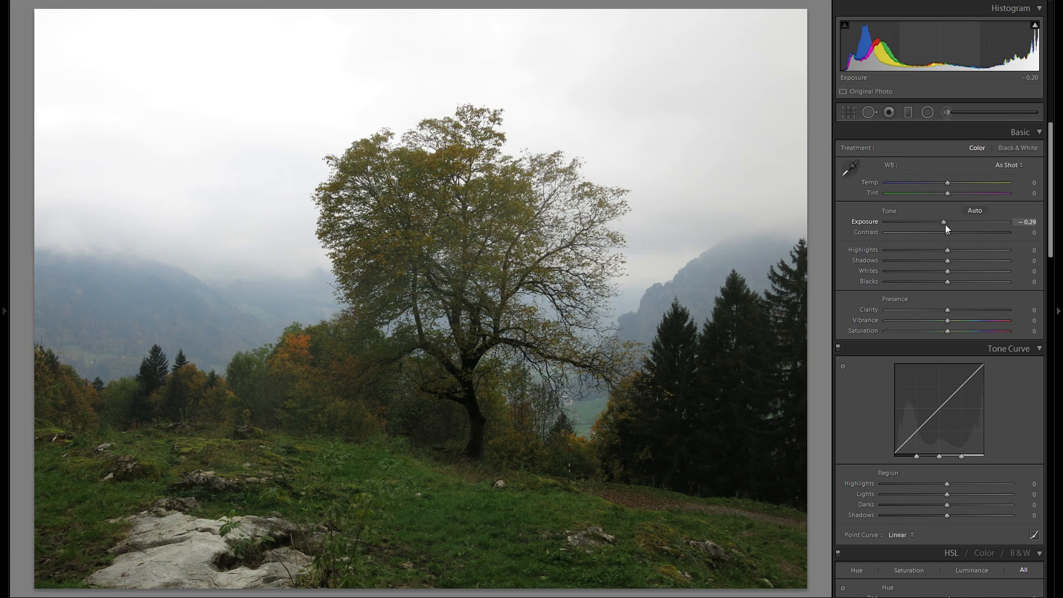
Step: Darken the photo by setting Exposure to −0.97
key(Down)
key(Down)
drag(941, 223, 938, 222)
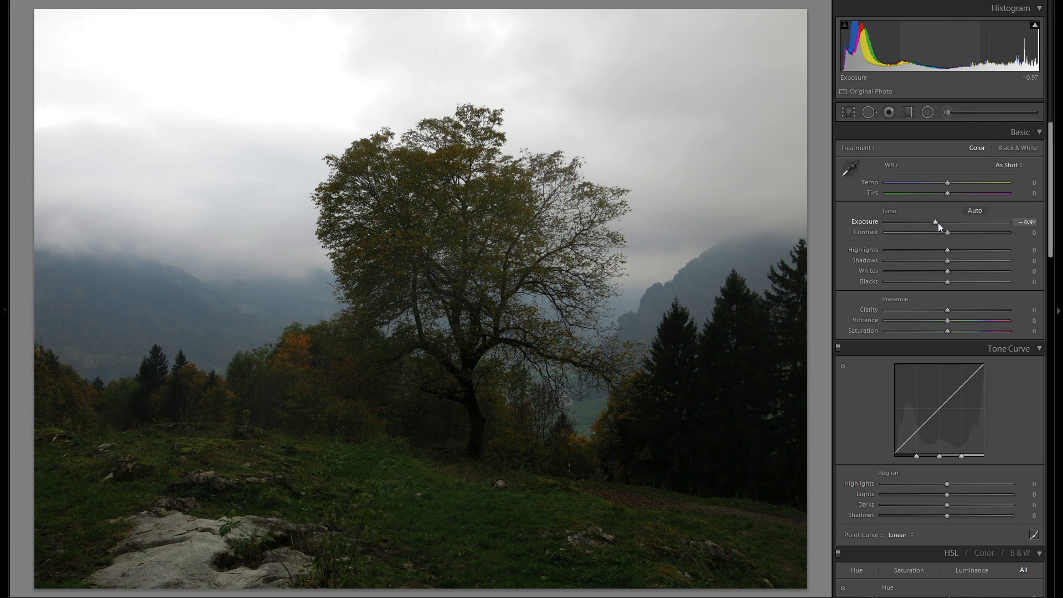
key(Up)
key(Up)
key(Up)
key(Up)
key(Up)
Step: Try the basic Shadows adjustment at +100 and reset it to 0
drag(968, 265, 1036, 272)
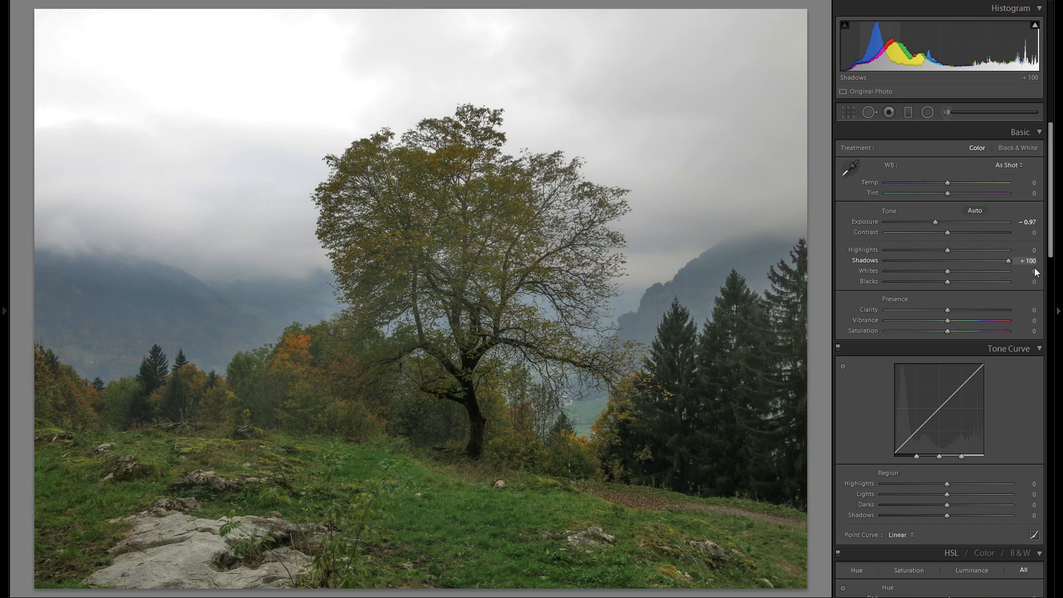
drag(1036, 272, 948, 270)
double_click(871, 262)
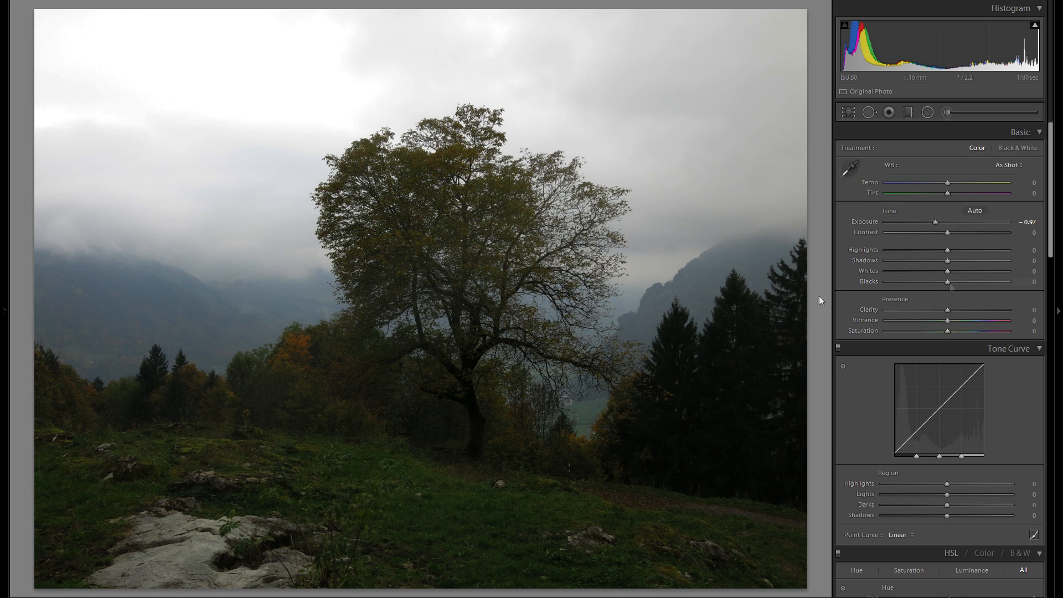
Step: Adjust the basic tone and presence with Blacks +48, Contrast +38 and Clarity −14
drag(951, 281, 978, 281)
drag(946, 232, 968, 234)
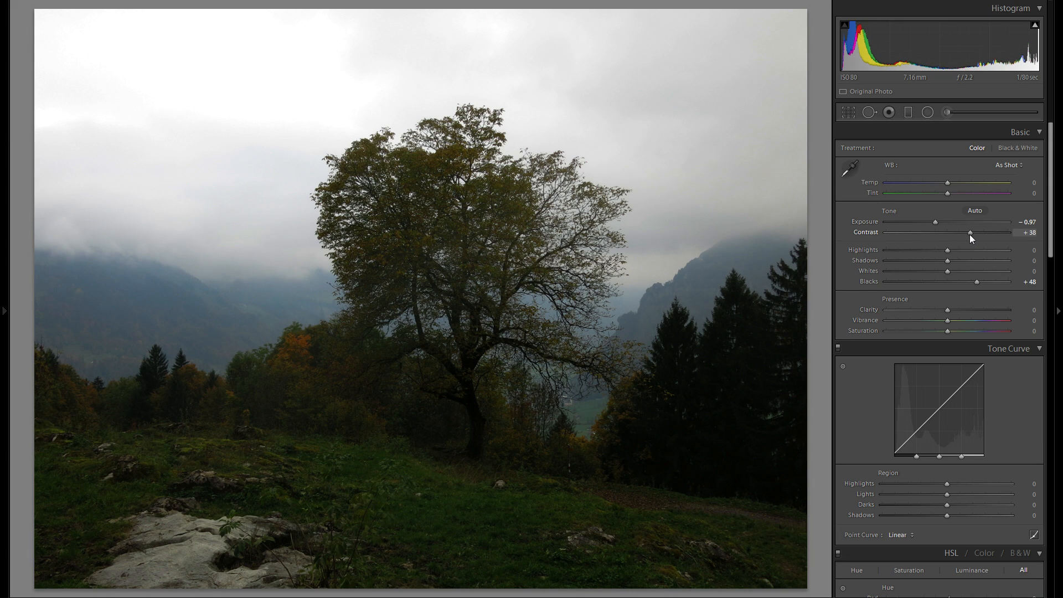
mouse_move(948, 311)
mouse_down()
mouse_move(937, 313)
mouse_move(972, 314)
mouse_move(938, 314)
mouse_up()
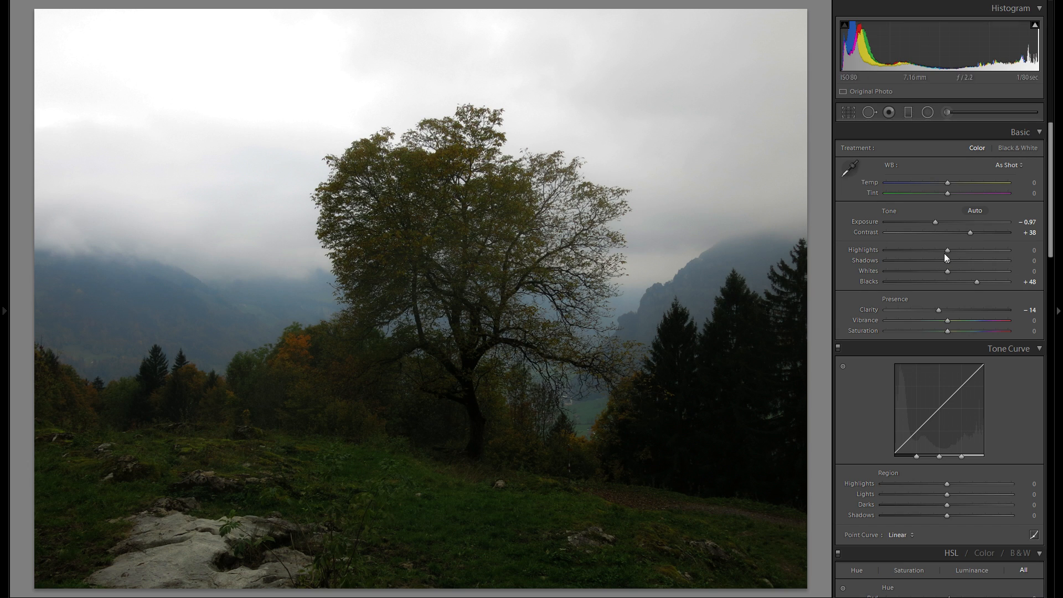
Step: Set Highlights to −100 to bring out cloud detail, and compare the photo with its before view
drag(948, 250, 840, 254)
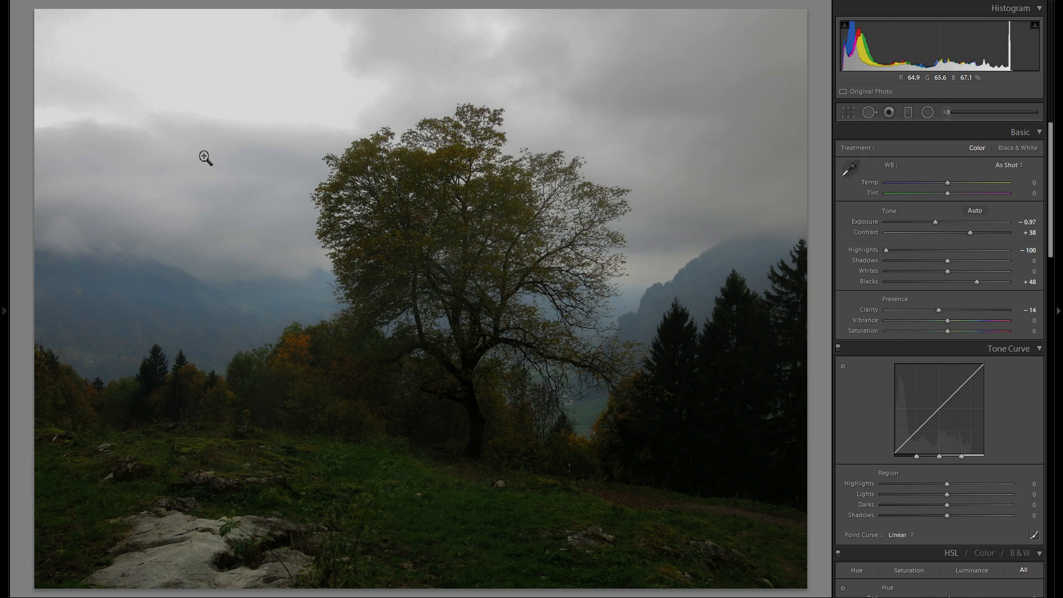
click(944, 250)
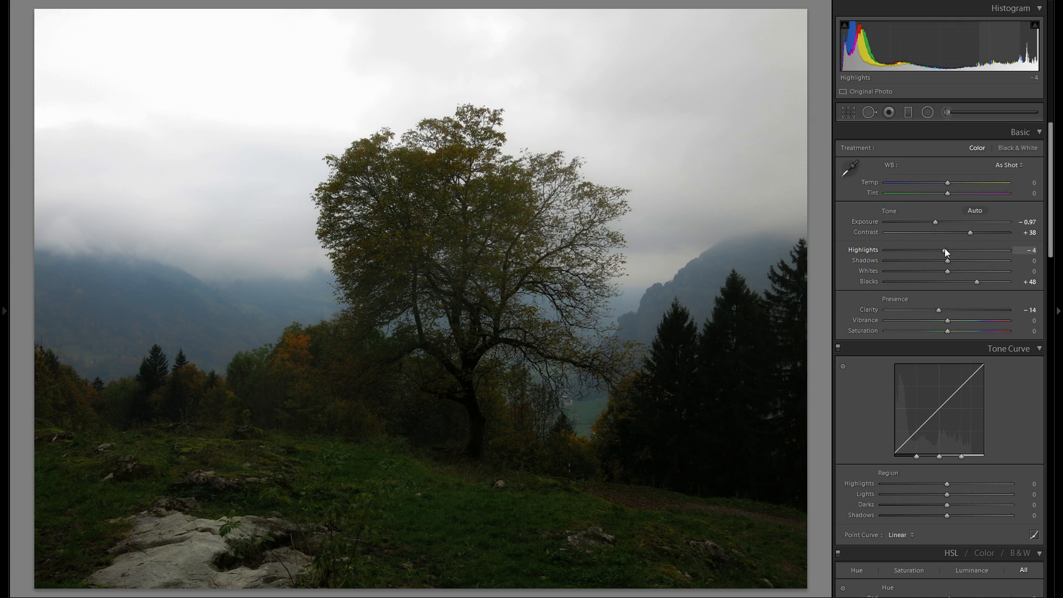
drag(947, 250, 815, 256)
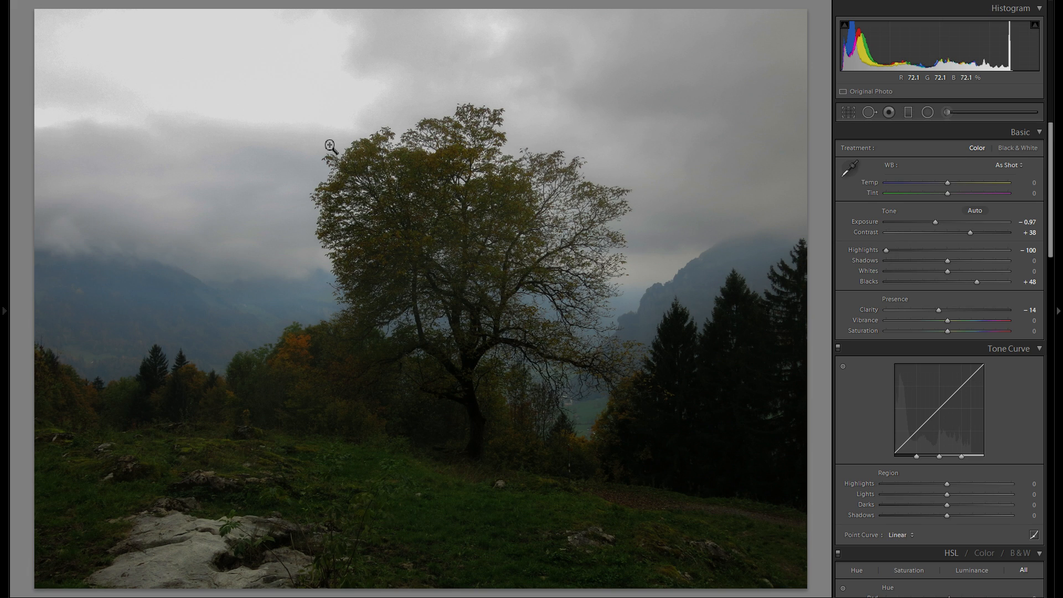
click(945, 251)
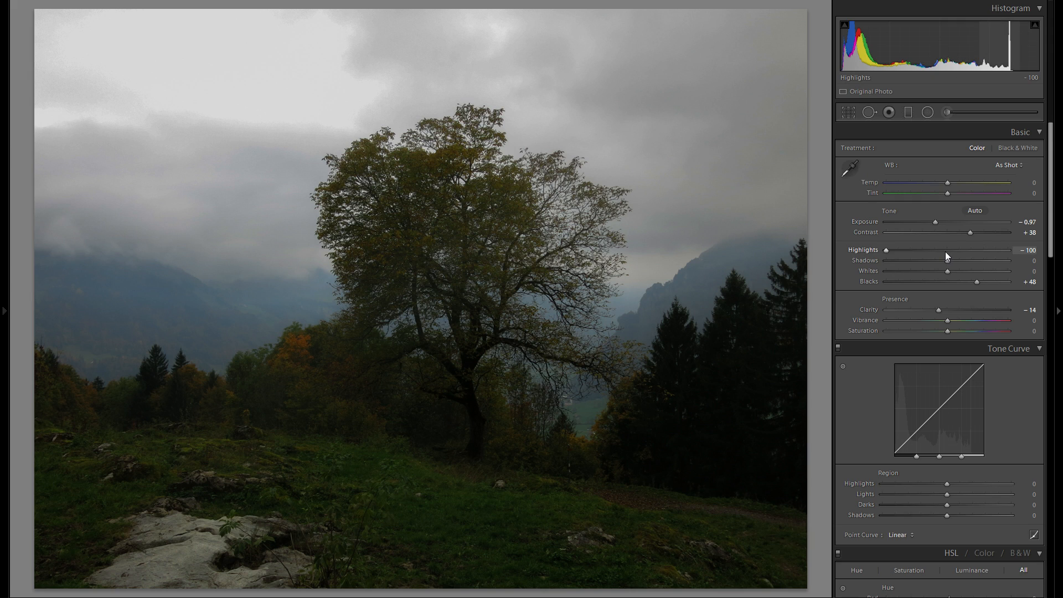
drag(944, 251, 946, 251)
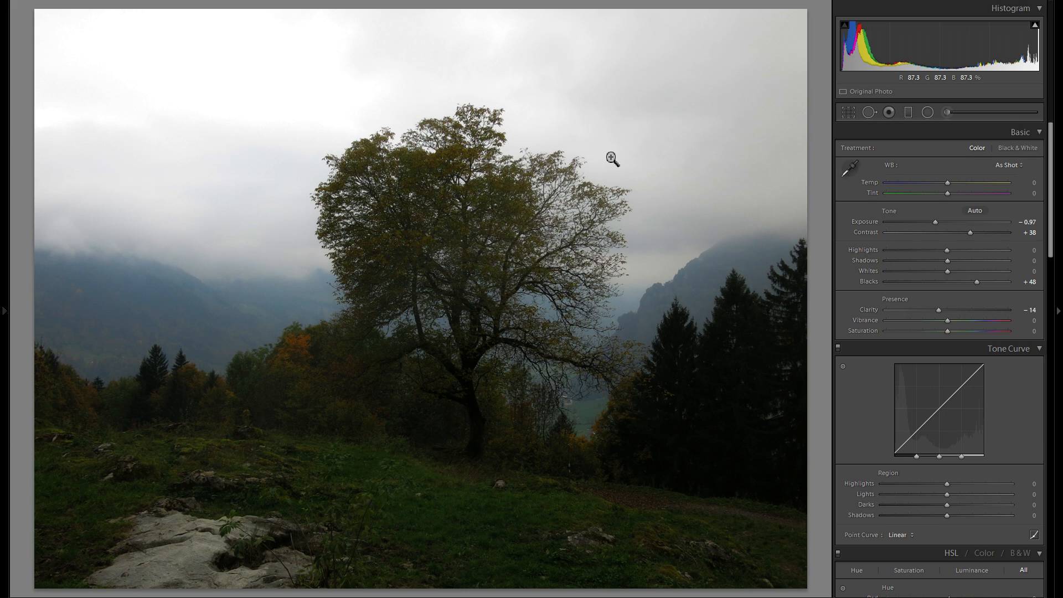
drag(944, 249, 828, 253)
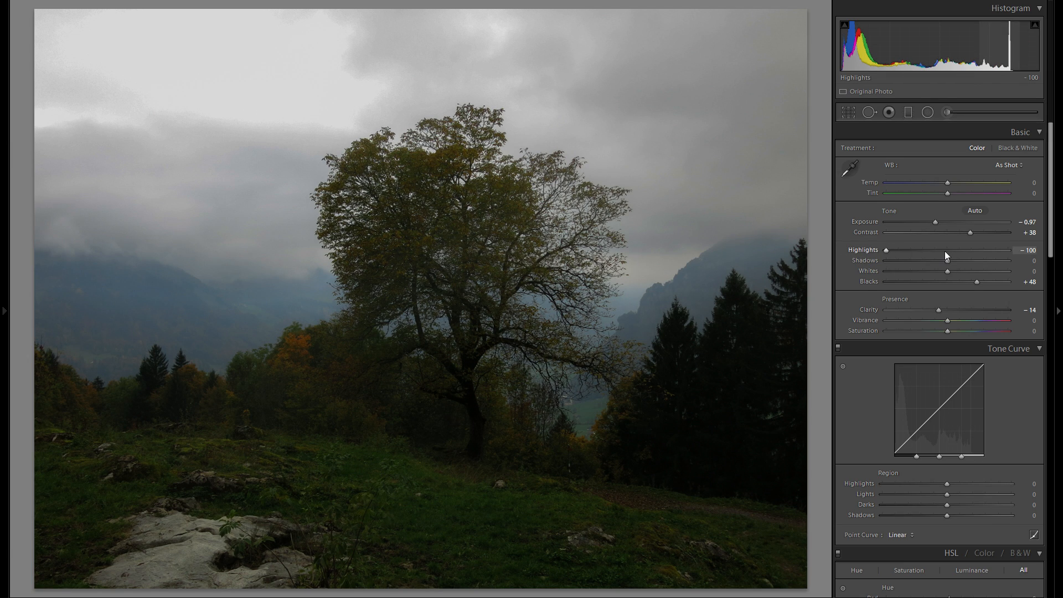
key(backslash)
key(backslash)
Step: Set the basic Whites to +41 and Shadows to −10
mouse_move(947, 271)
mouse_down()
mouse_move(983, 270)
mouse_move(909, 267)
mouse_move(975, 269)
mouse_move(918, 267)
mouse_move(938, 266)
mouse_up()
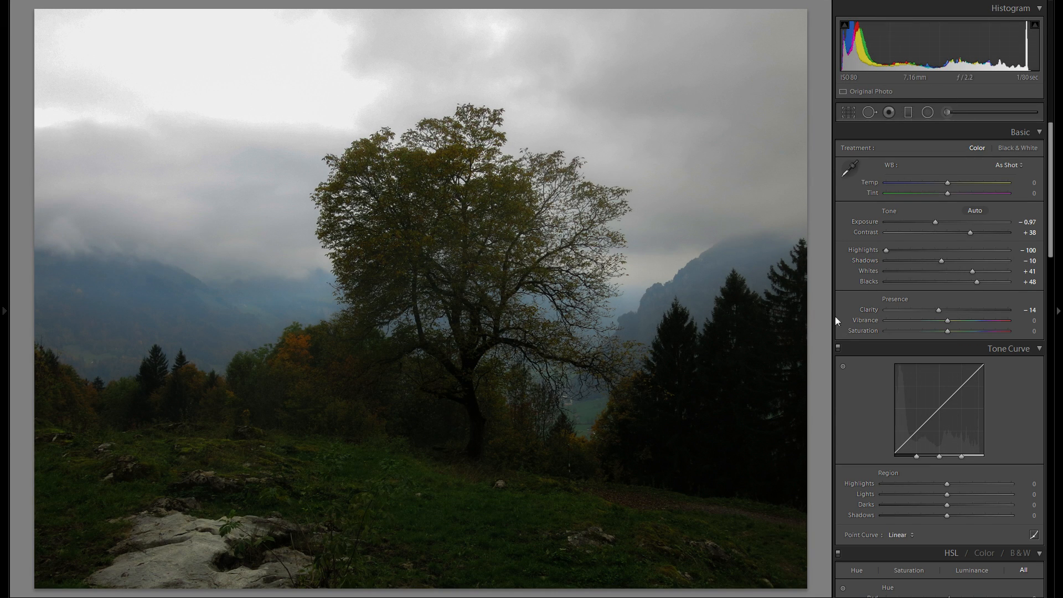
Step: Warm the white balance slightly by setting Temp to +6
drag(947, 182, 959, 185)
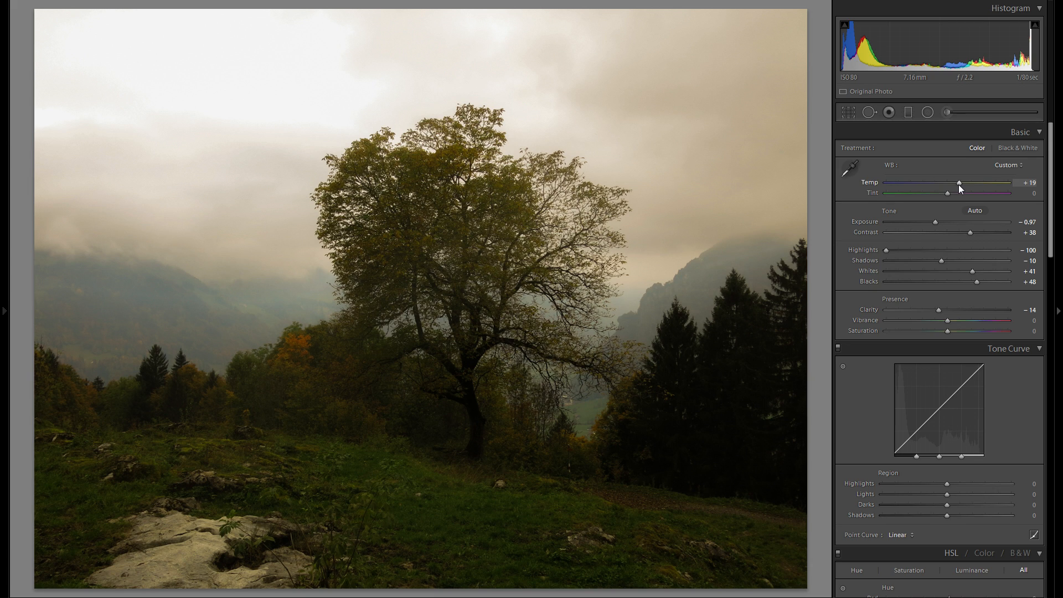
double_click(873, 182)
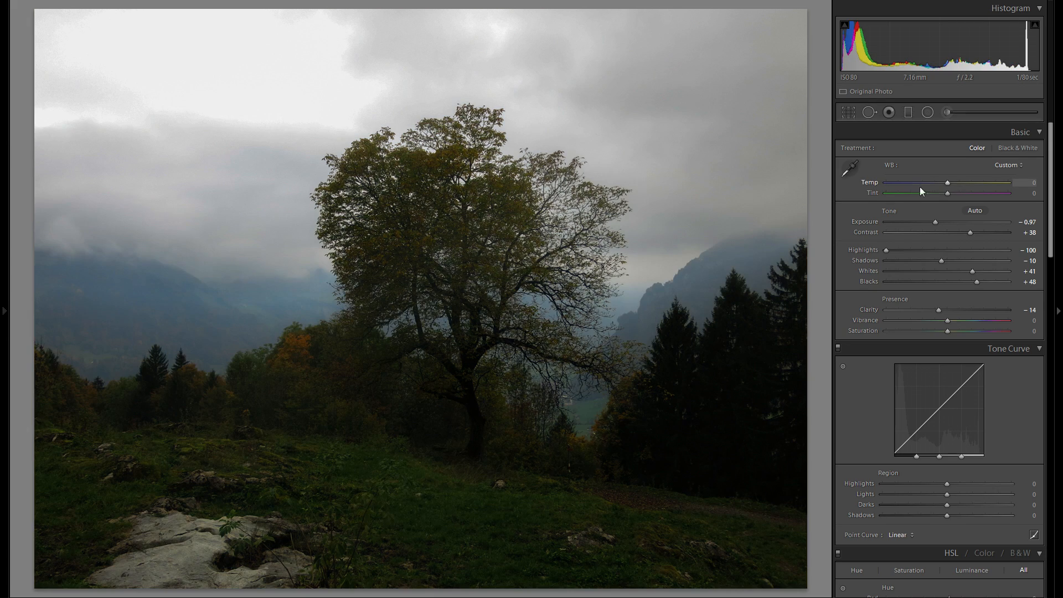
drag(946, 185, 950, 182)
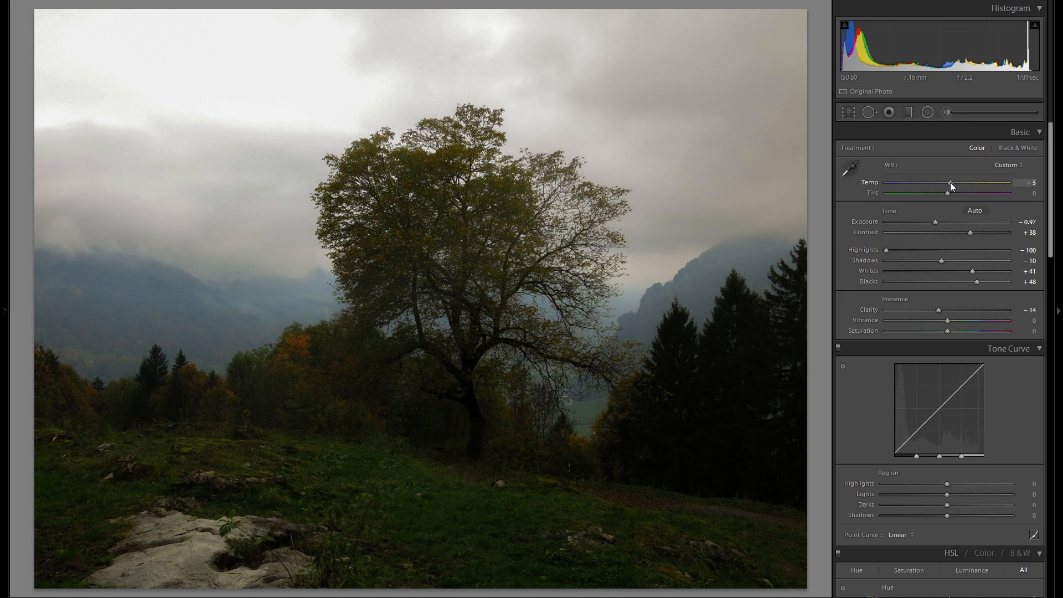
drag(950, 181, 951, 181)
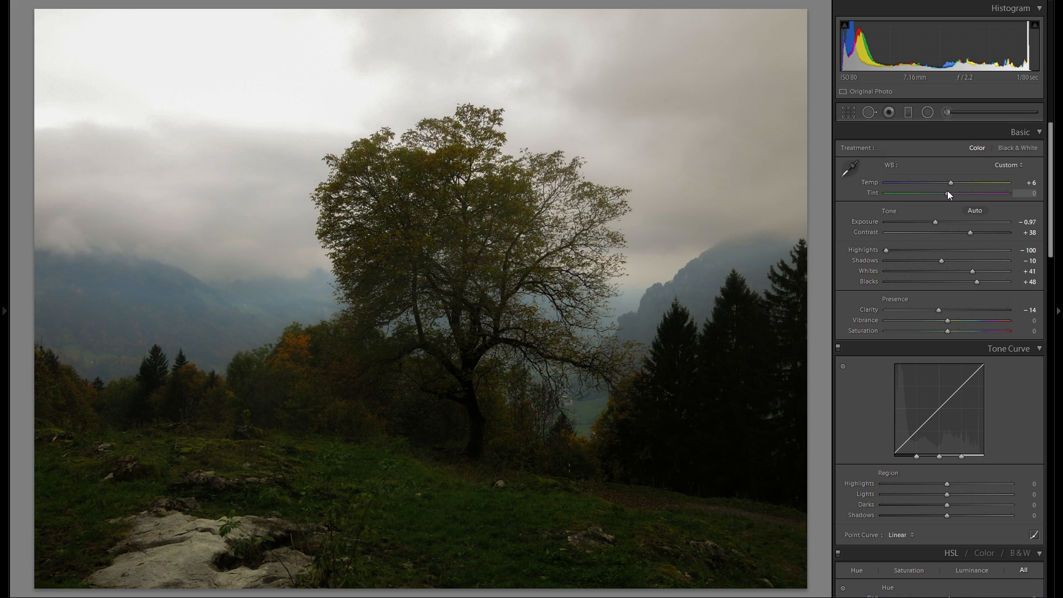
Step: Try Vibrance at −46 and at +48, and reset it to 0
drag(947, 319, 916, 326)
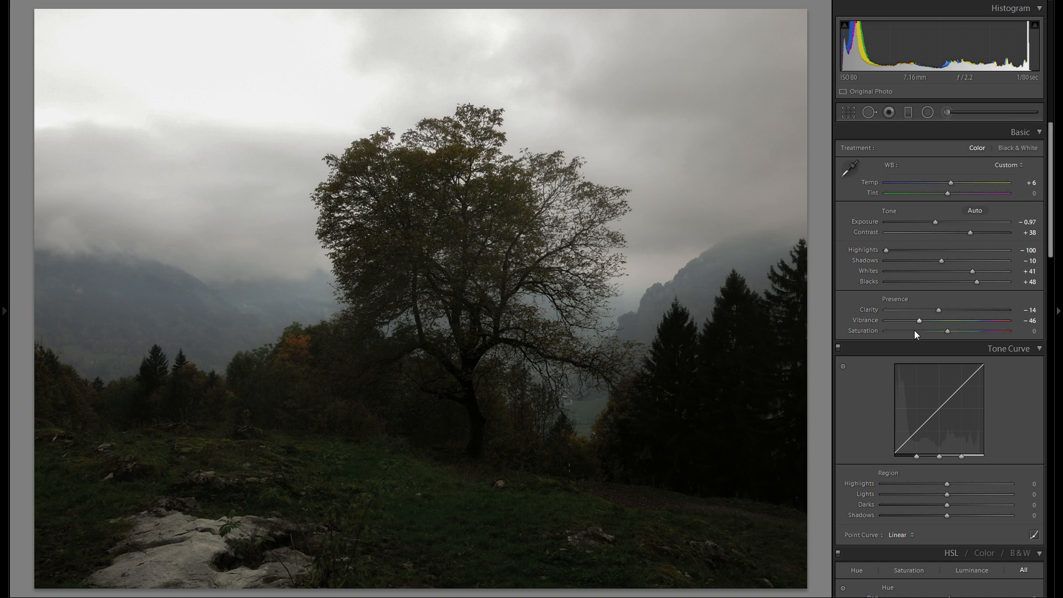
drag(920, 316, 968, 314)
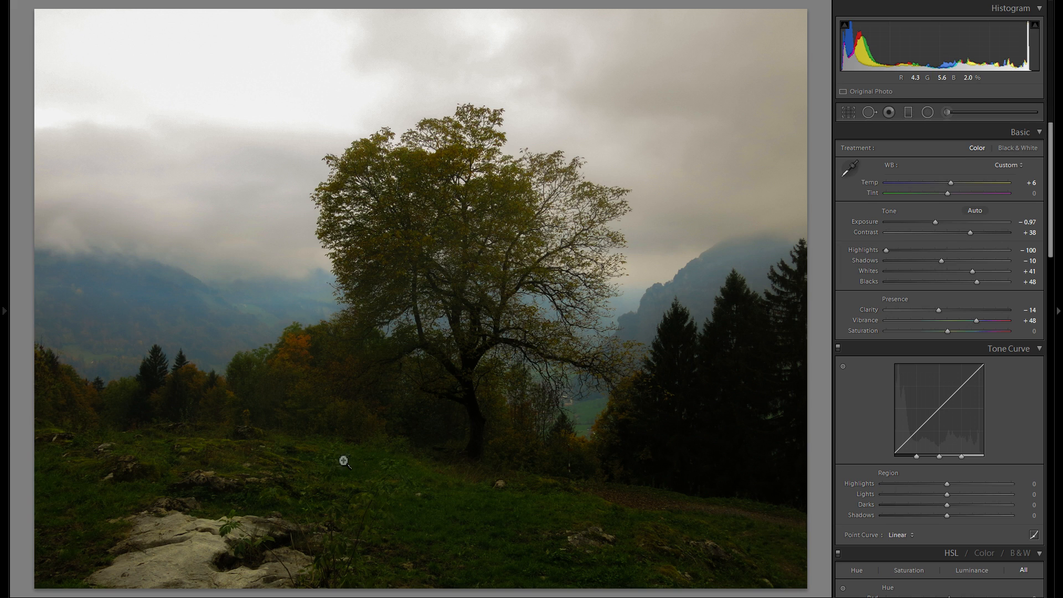
double_click(894, 319)
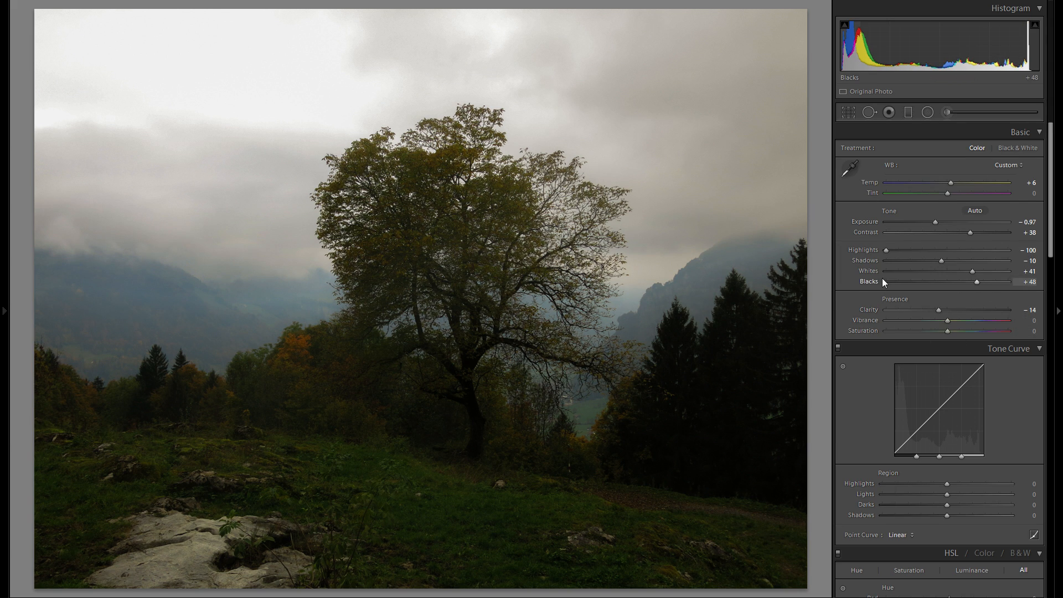
Step: Shape the tone curve with Highlights +9, Lights −11, Darks −6 and Shadows −3, and compare the photo without the curve
scroll(941, 344, down, 3)
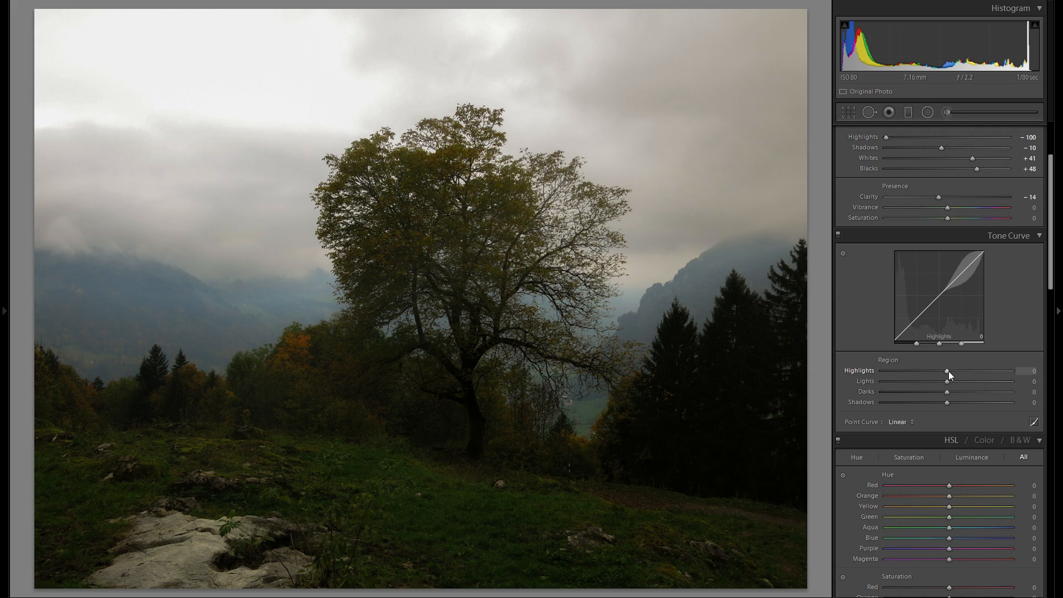
drag(948, 370, 946, 403)
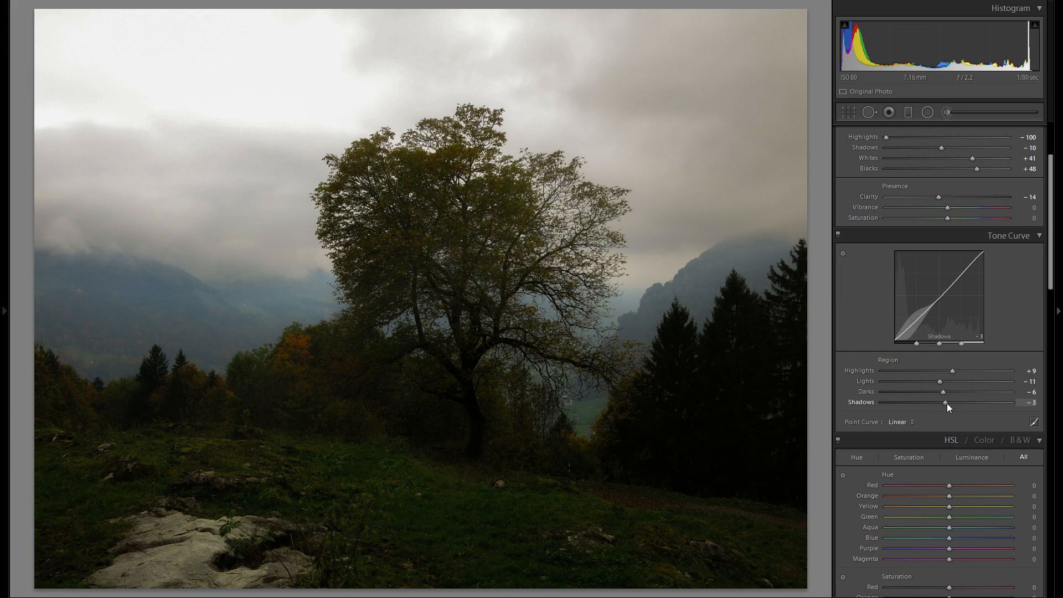
click(839, 237)
click(838, 236)
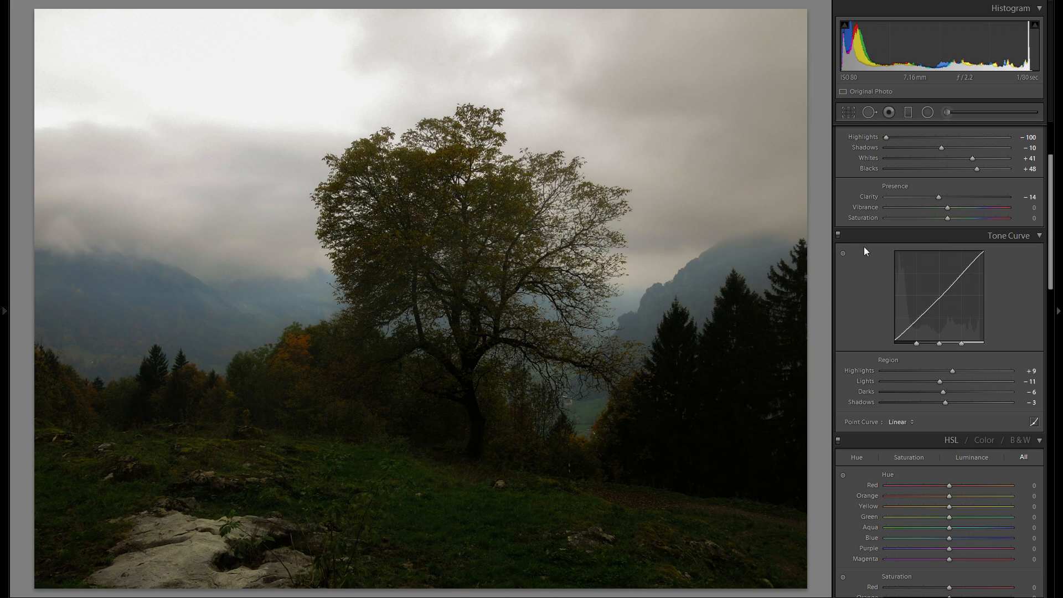
Step: Tint the highlights green with split toning, using Hue 120 and Saturation 12
scroll(938, 344, down, 5)
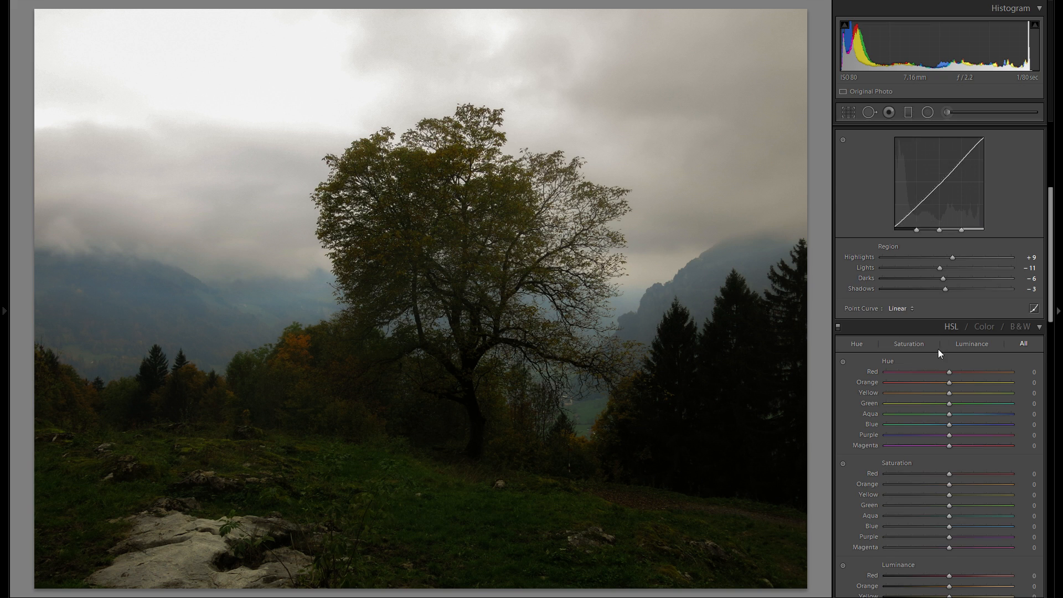
scroll(897, 414, down, 3)
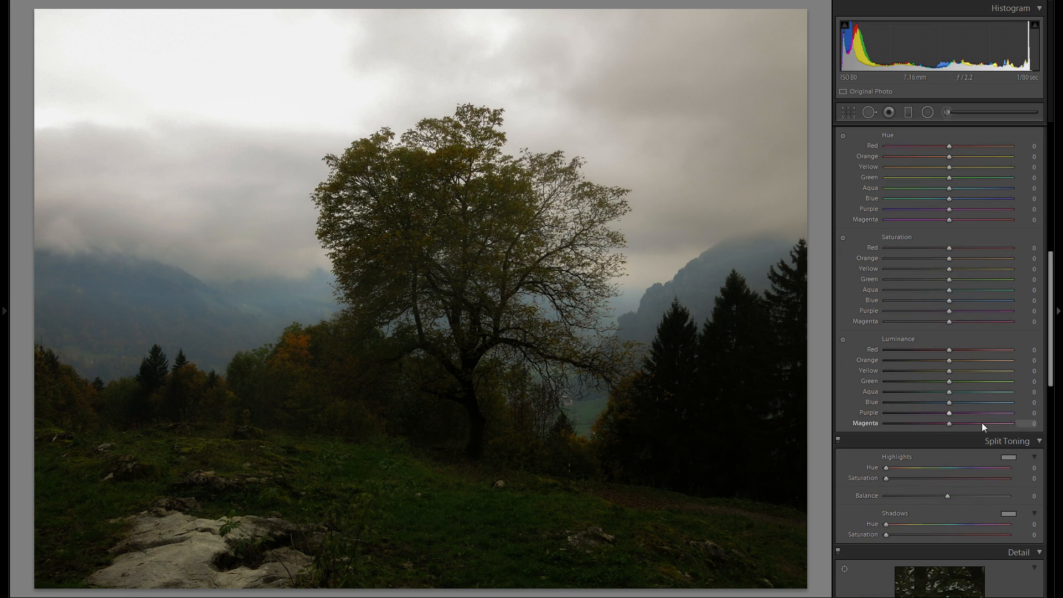
click(1008, 457)
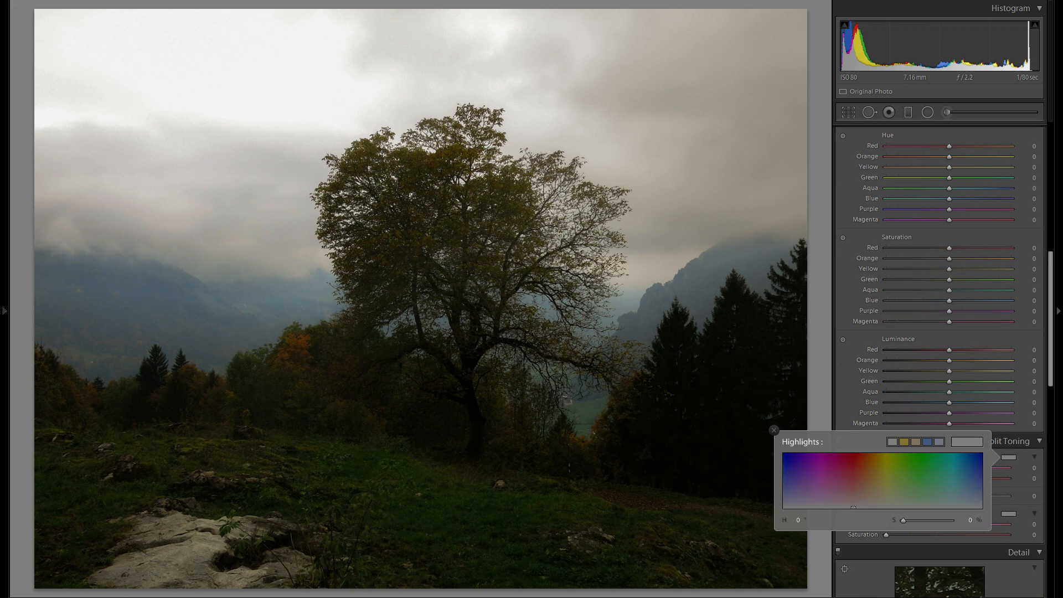
mouse_move(864, 481)
mouse_down()
mouse_move(880, 494)
mouse_move(919, 482)
mouse_up()
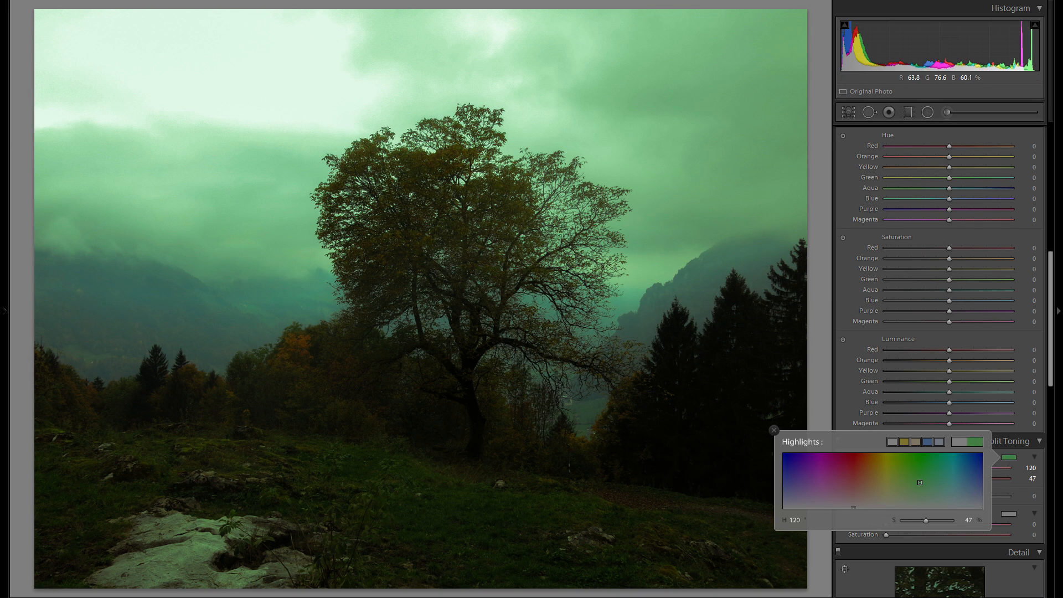
drag(919, 482, 920, 500)
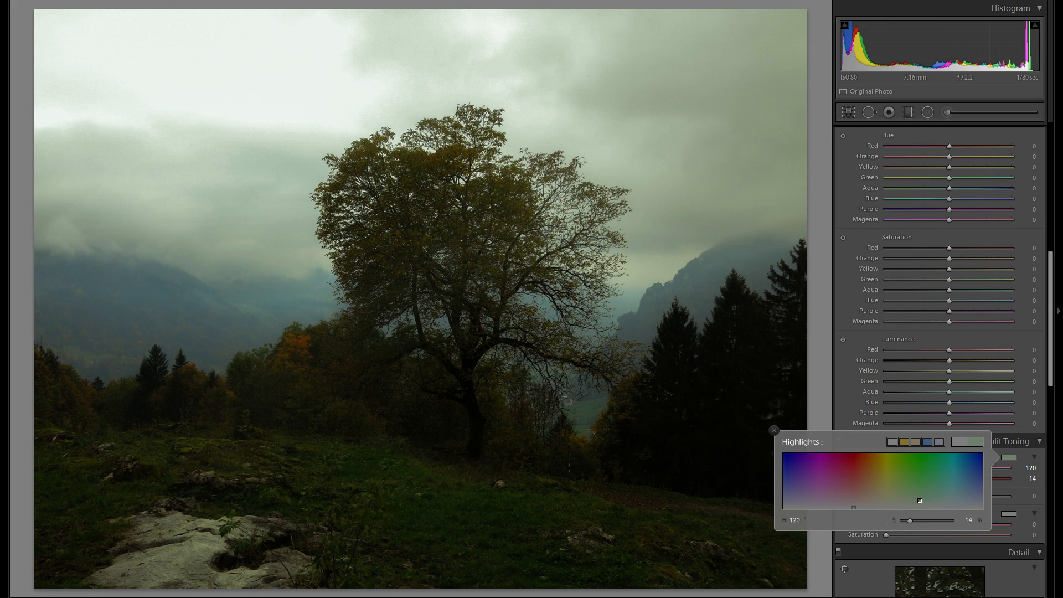
click(774, 431)
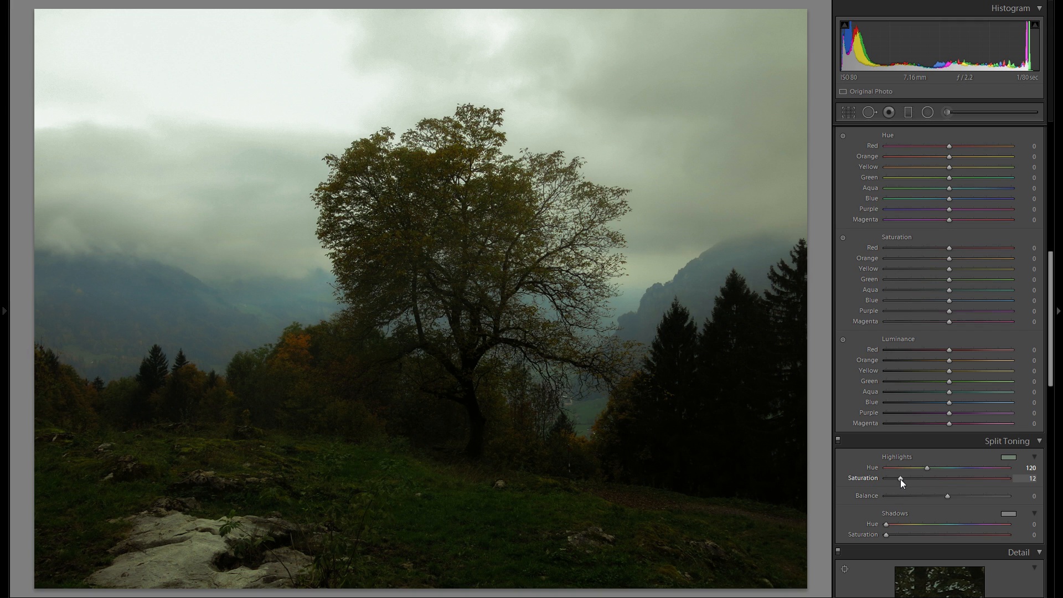
Step: Darken the photo's edges with a Highlight Priority post-crop vignette, setting Amount to −19 and Midpoint to 42
scroll(891, 370, down, 3)
scroll(995, 403, down, 10)
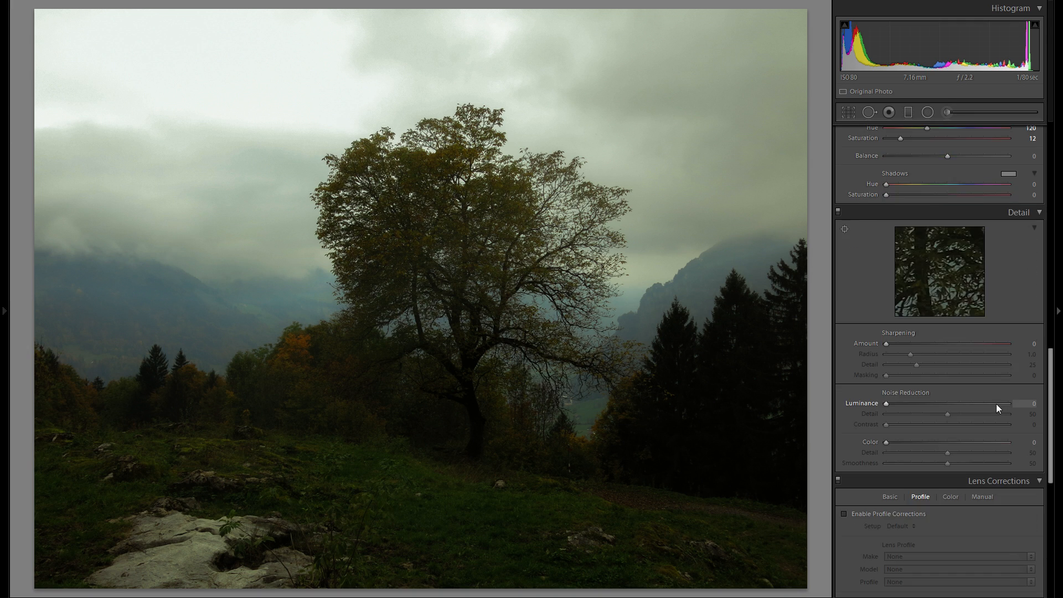
scroll(955, 509, up, 6)
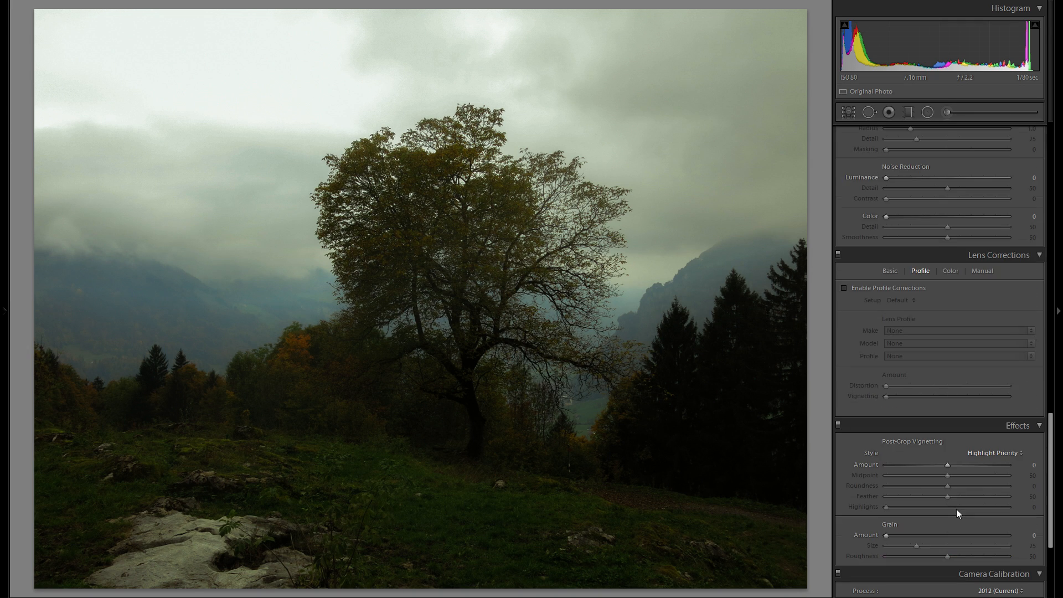
scroll(936, 454, up, 3)
scroll(941, 441, up, 12)
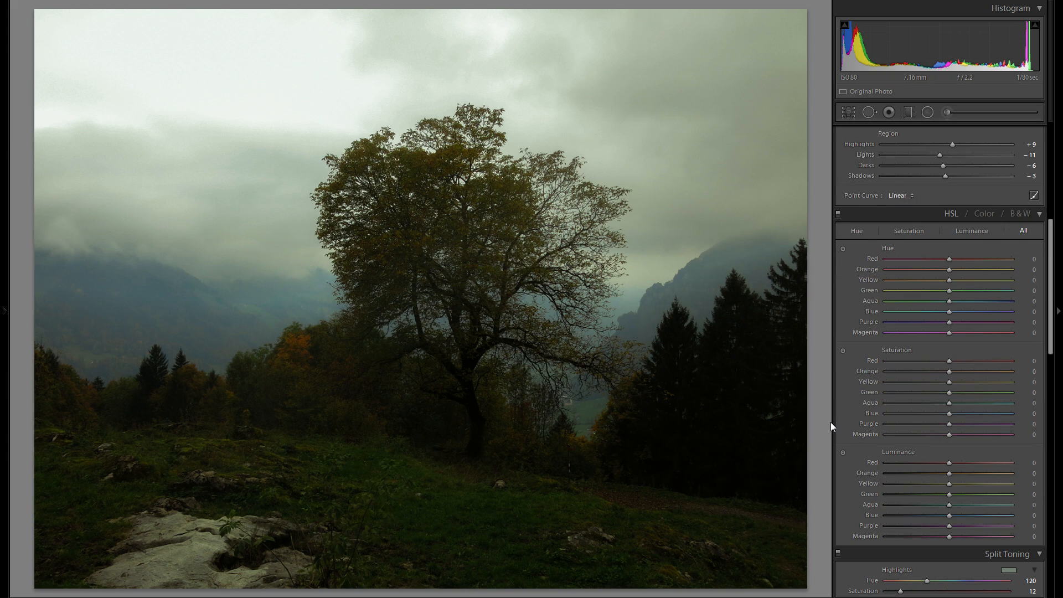
scroll(901, 401, down, 6)
scroll(889, 427, down, 6)
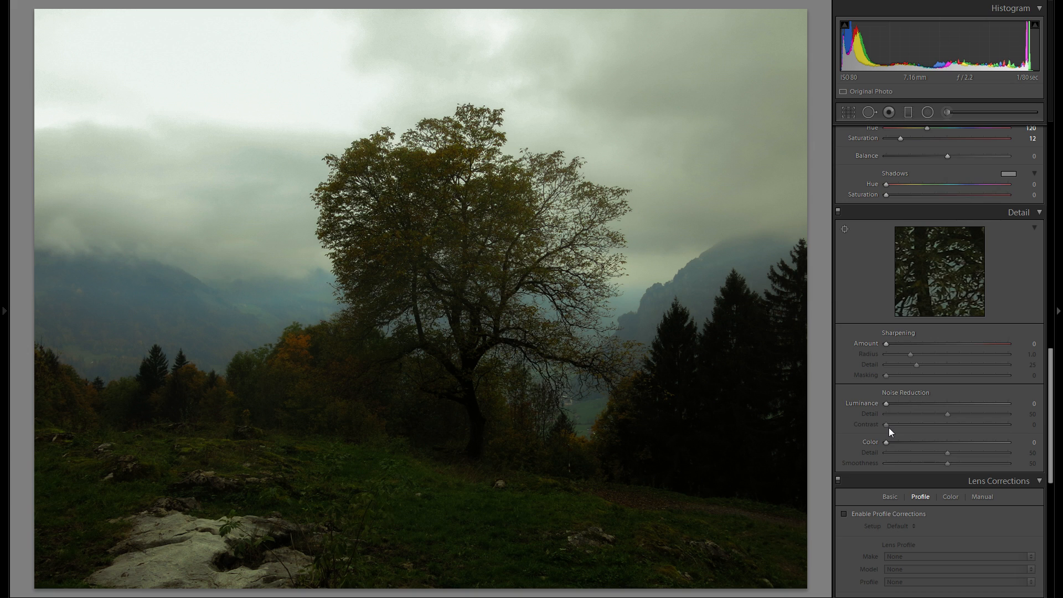
scroll(888, 428, down, 3)
scroll(907, 462, down, 3)
mouse_move(947, 468)
mouse_down()
mouse_move(923, 466)
mouse_move(938, 466)
mouse_up()
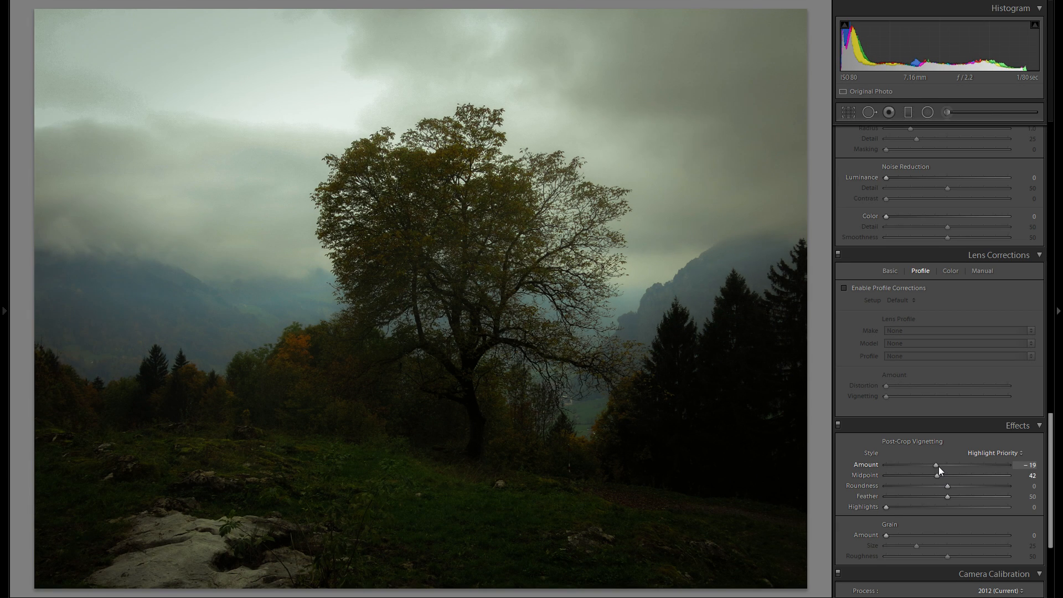
Step: Darken the dark foreground with an adjustment brush at Exposure −0.49, brush size 28 and Feather 100
scroll(933, 349, up, 5)
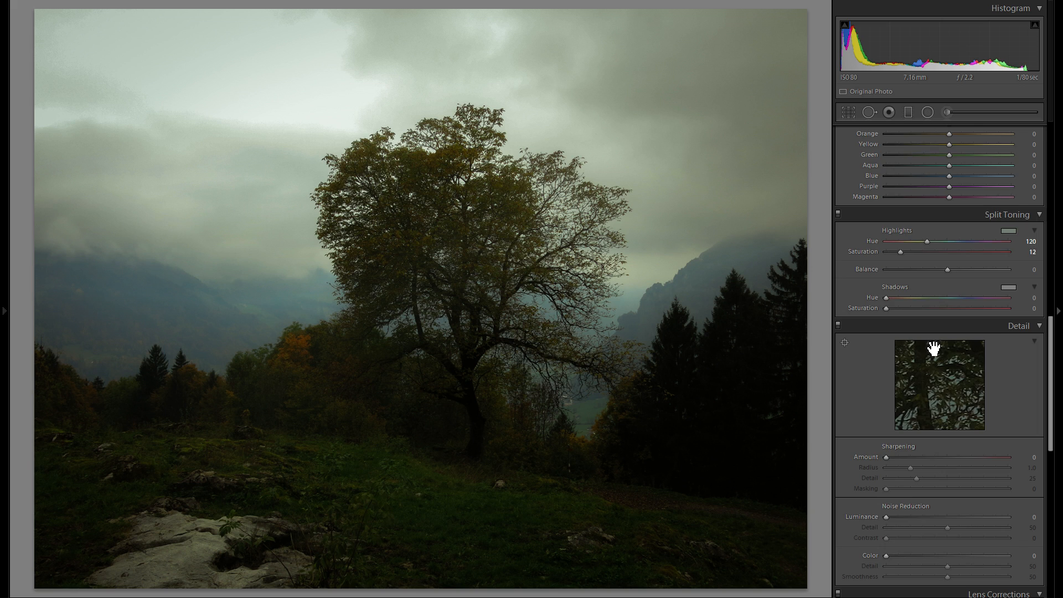
scroll(933, 348, up, 8)
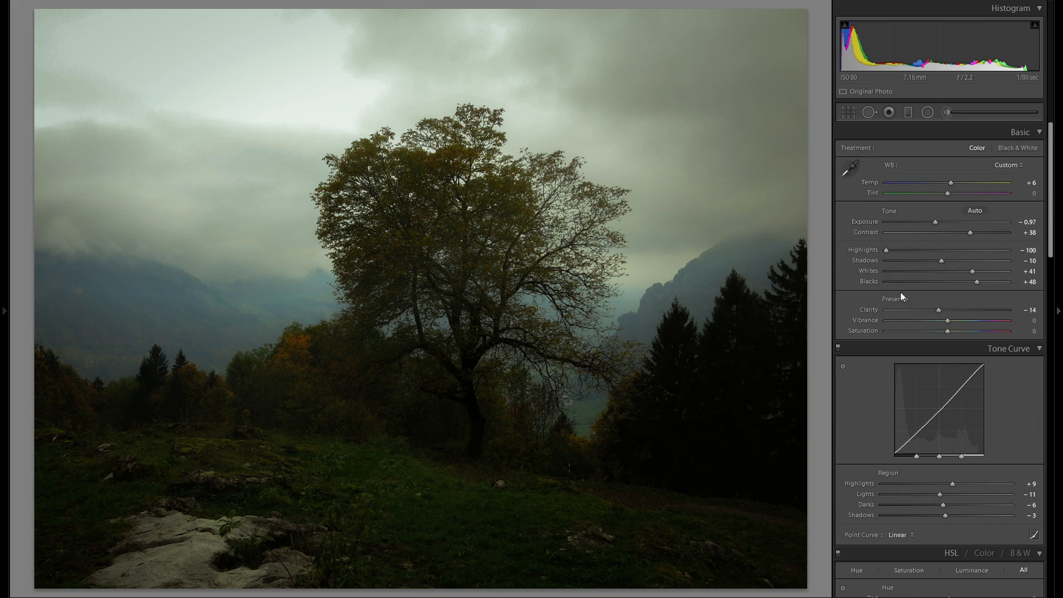
click(945, 112)
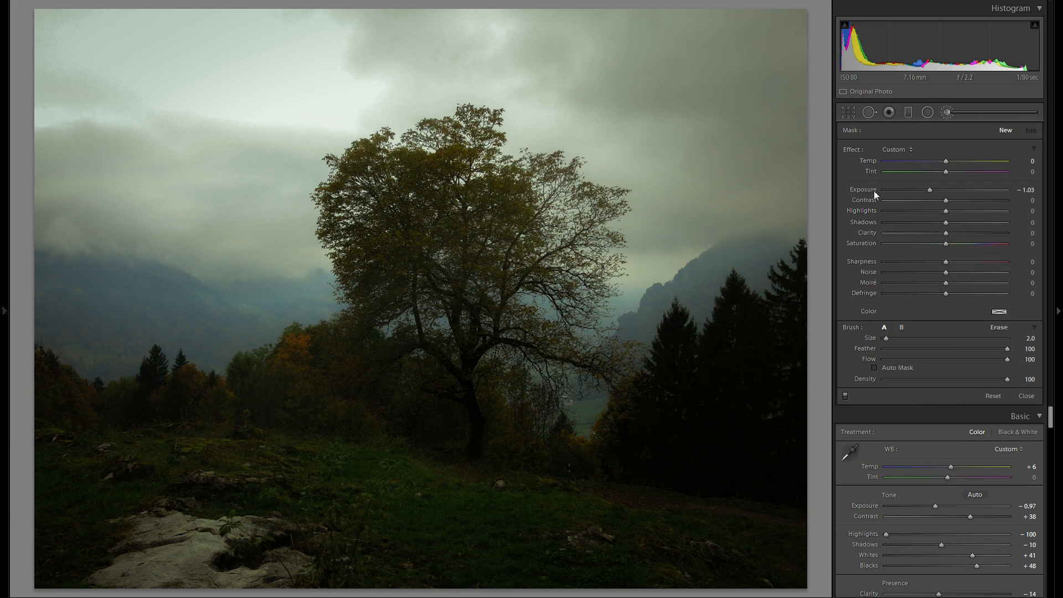
drag(938, 192, 939, 191)
scroll(551, 483, up, 5)
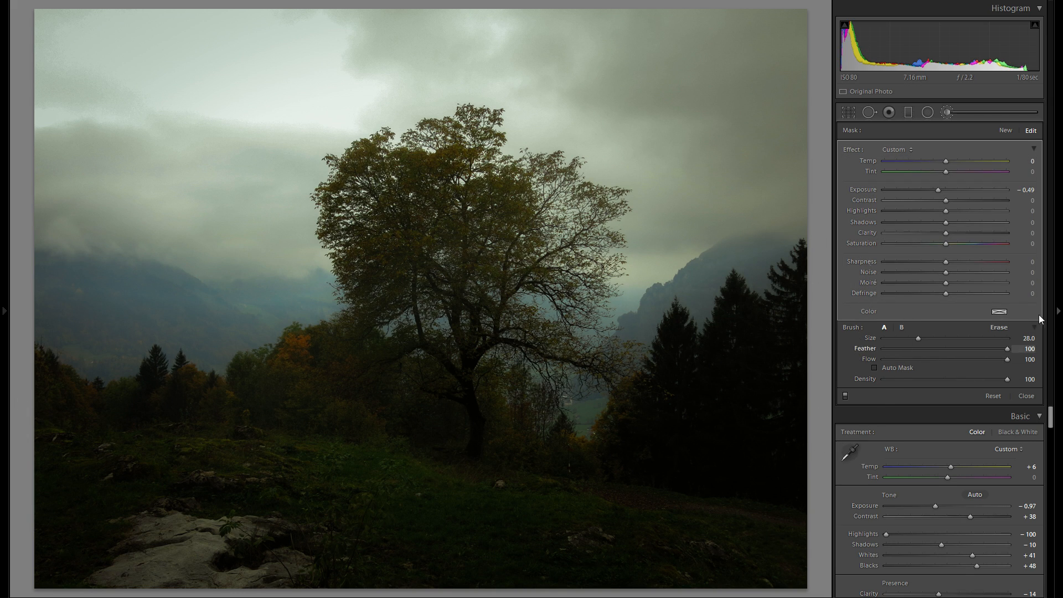
Step: Brush a new brightening adjustment over the grass below the tree with brush size 16, set Exposure to 0.49, and close the brush
drag(938, 190, 959, 190)
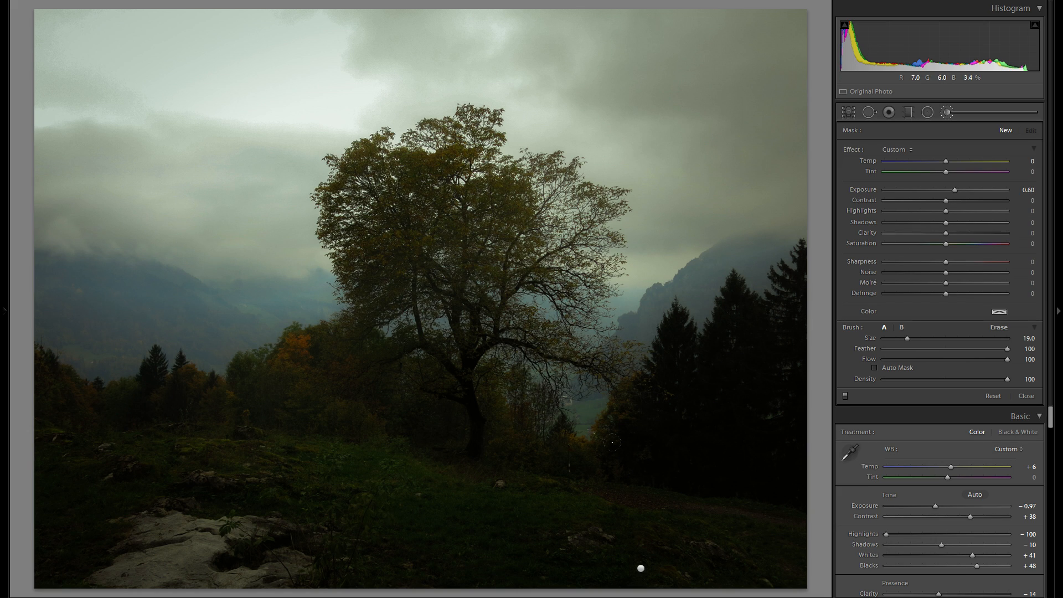
mouse_move(517, 498)
mouse_down()
mouse_move(249, 440)
mouse_move(141, 378)
mouse_up()
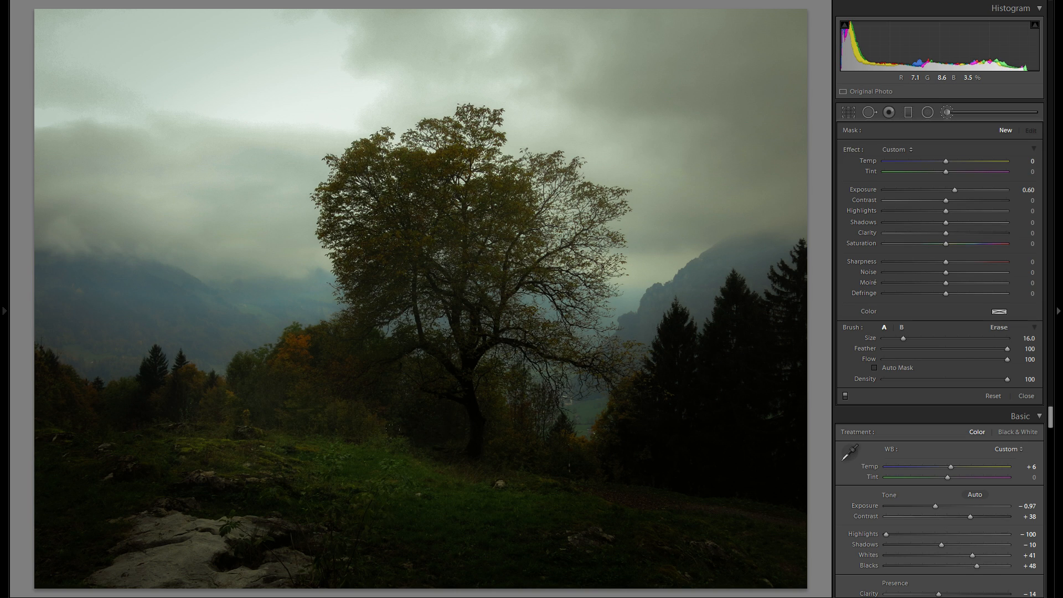
drag(641, 568, 692, 452)
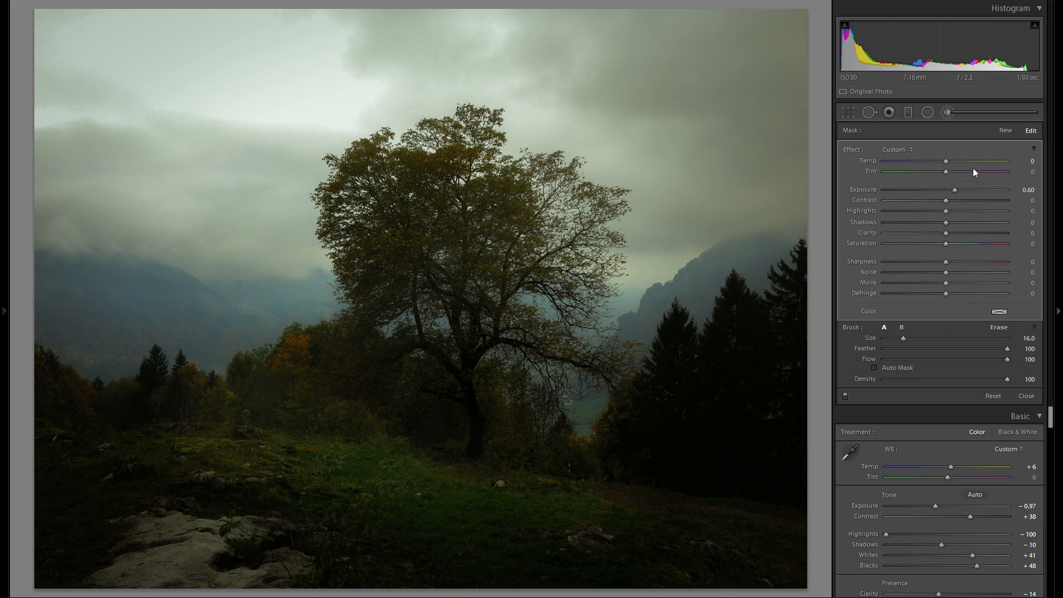
drag(955, 188, 953, 189)
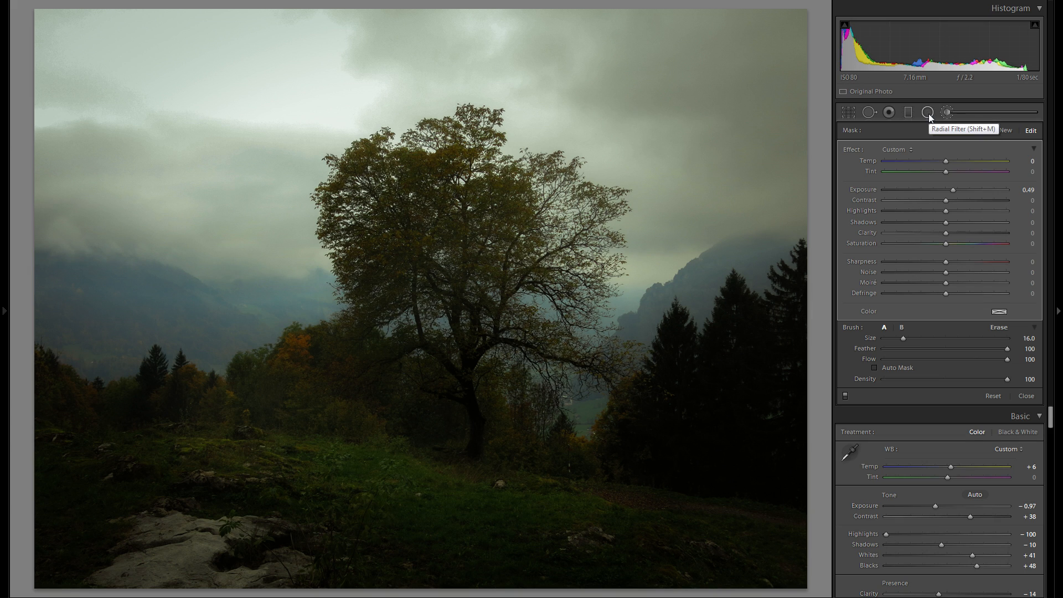
key(k)
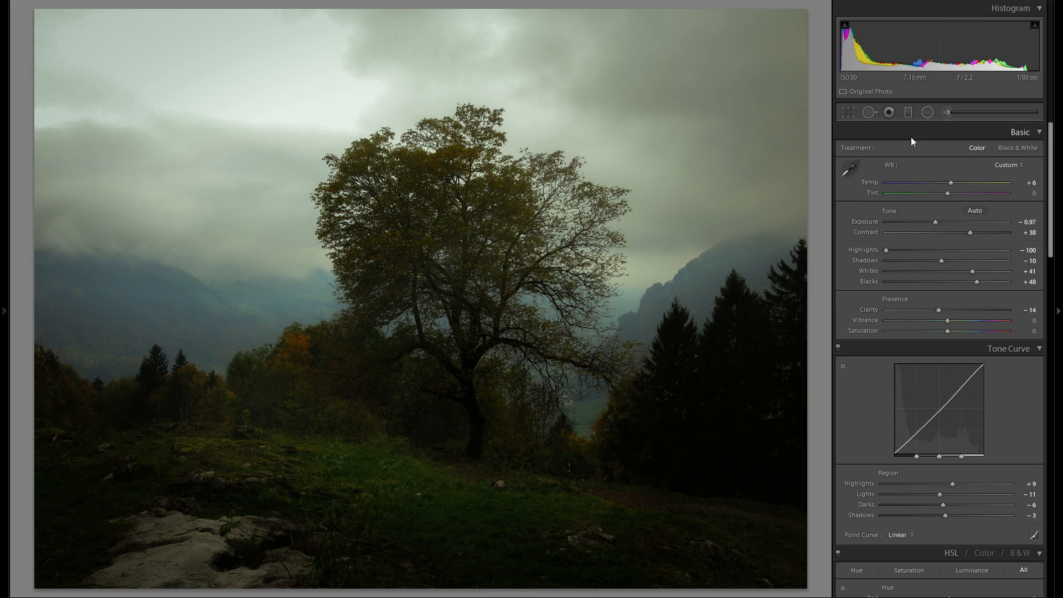
Step: Draw a tilted radial filter with inverted mask inside the tree crown, raising Exposure and setting Contrast 29 and Saturation 34
click(928, 112)
drag(413, 230, 507, 282)
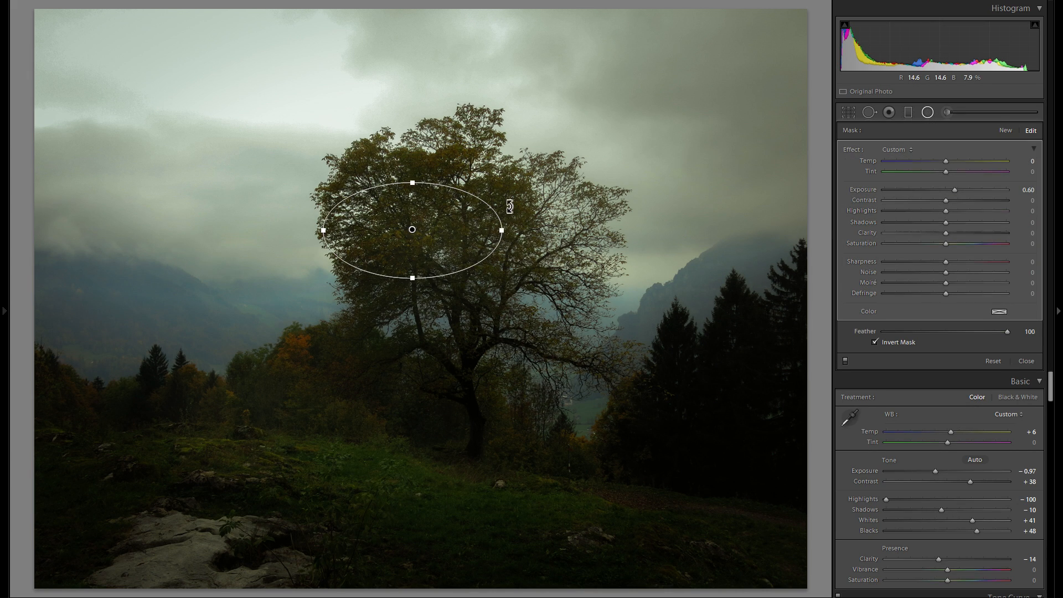
drag(507, 209, 510, 172)
drag(446, 232, 448, 238)
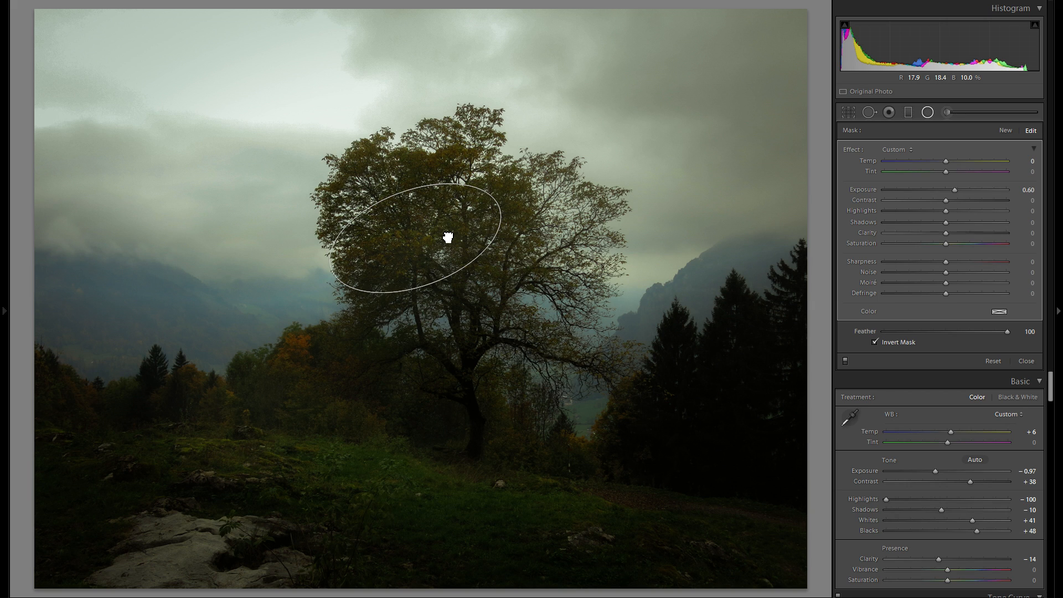
drag(951, 193, 963, 203)
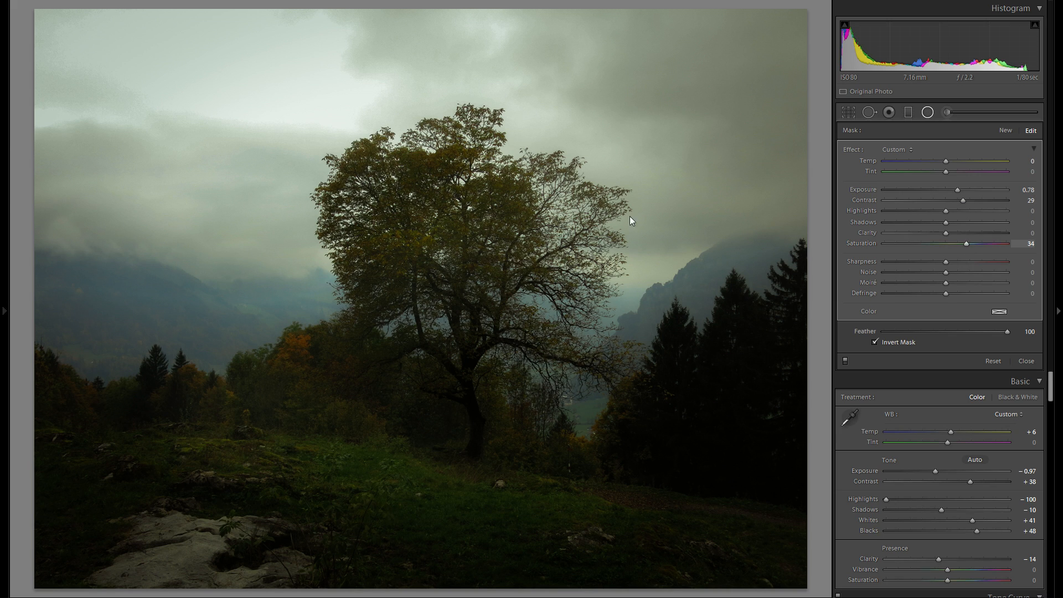
drag(958, 190, 964, 190)
Step: Duplicate the radial filter across the middle and right side of the tree crown, and delete the surplus copy at its centre
right_click(452, 237)
click(470, 238)
drag(439, 232, 567, 319)
right_click(553, 204)
click(568, 209)
right_click(560, 312)
click(573, 319)
mouse_move(457, 243)
mouse_down()
mouse_move(460, 296)
mouse_move(427, 260)
mouse_move(456, 230)
mouse_move(458, 261)
mouse_up()
right_click(458, 260)
click(478, 277)
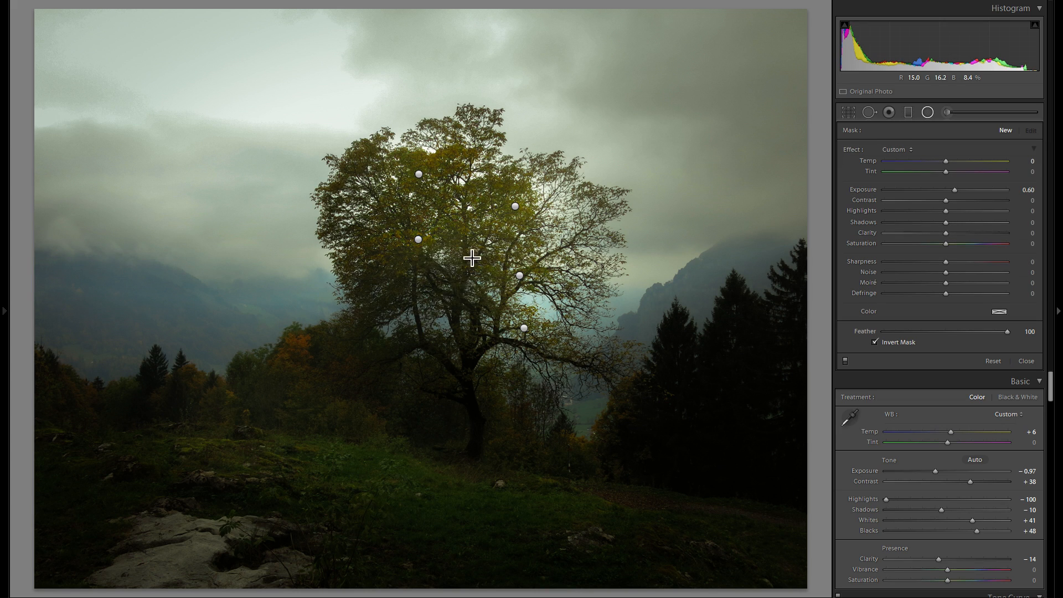
Step: Add two smaller radial filters on the lower crown, giving the one at its left edge Exposure 0.71 and Saturation 24
drag(449, 313, 494, 344)
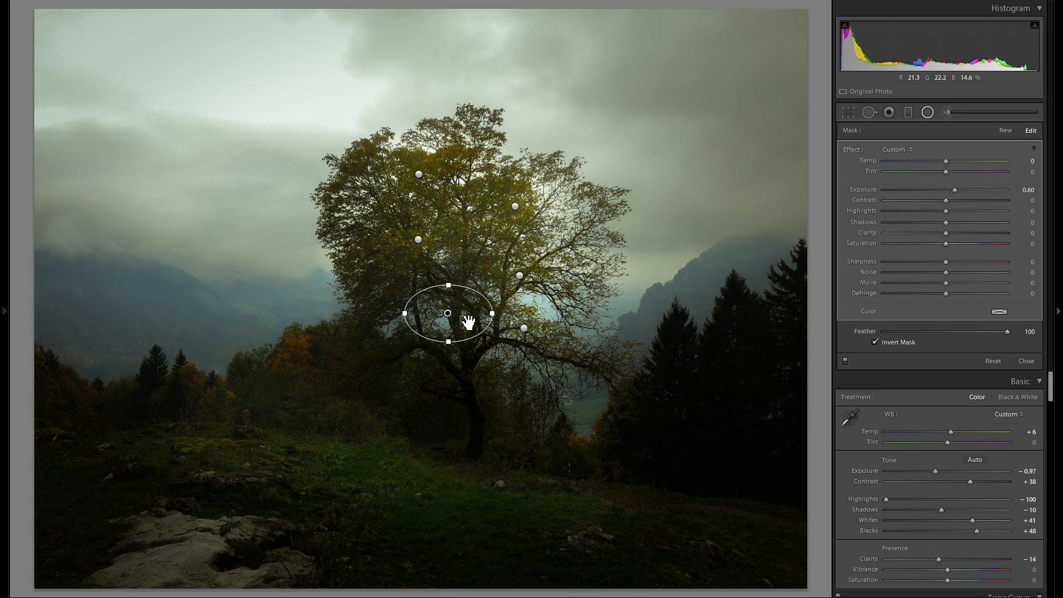
click(415, 309)
drag(368, 272, 414, 294)
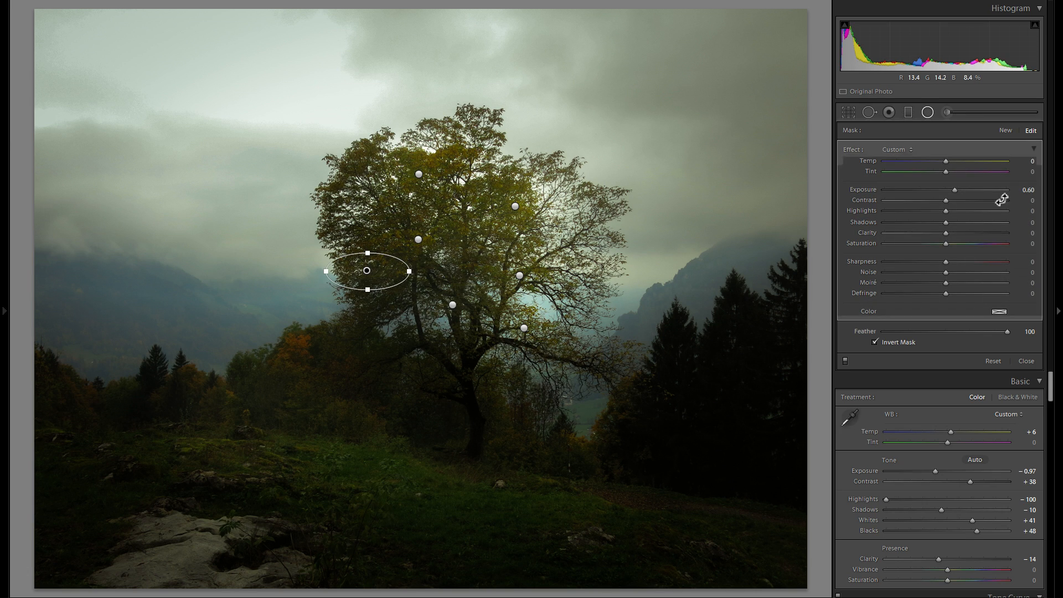
drag(954, 189, 958, 188)
click(961, 247)
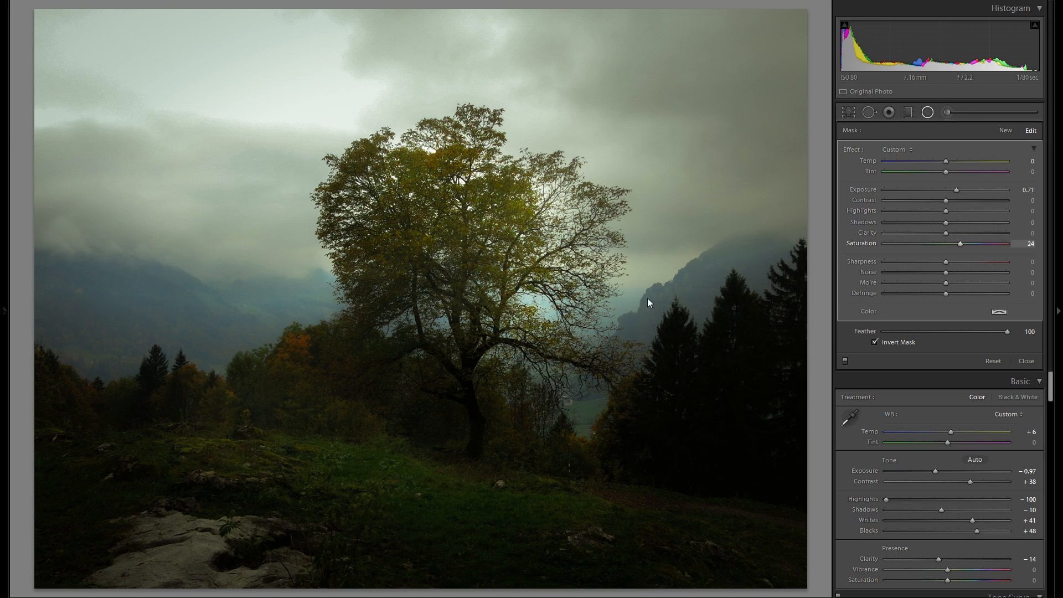
Step: Duplicate the left-edge radial filter onto the lower-left branches and the upper-left part of the tree crown
right_click(371, 278)
key(Escape)
drag(389, 279, 417, 517)
right_click(408, 306)
click(420, 312)
right_click(373, 201)
click(405, 206)
Step: Place radial filter copies over the small trees on the left and the orange tree, setting the latter's Exposure to 0.45
drag(274, 496, 310, 344)
right_click(171, 368)
click(191, 378)
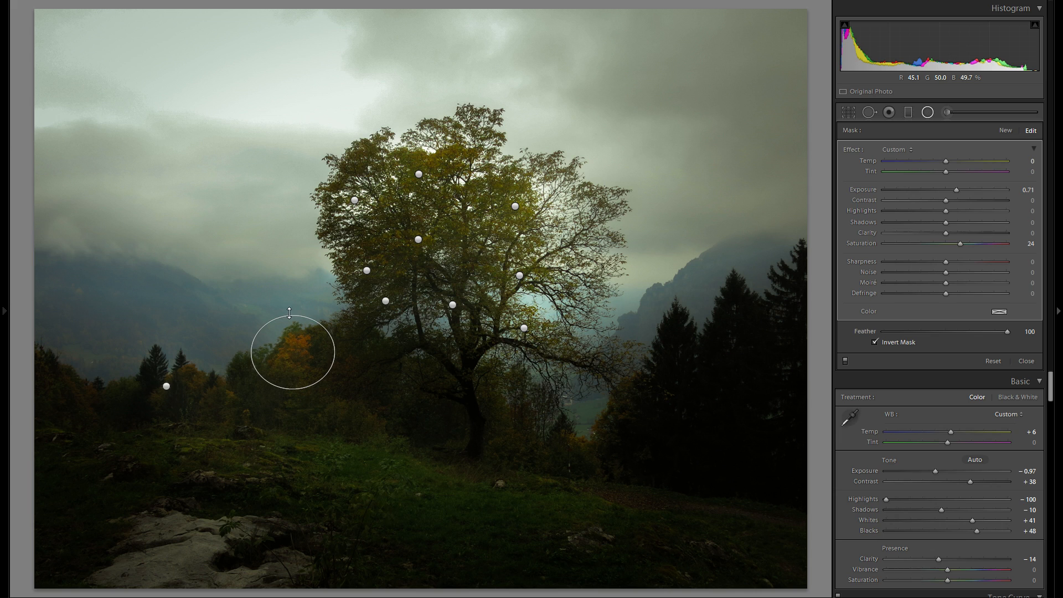
drag(956, 190, 949, 192)
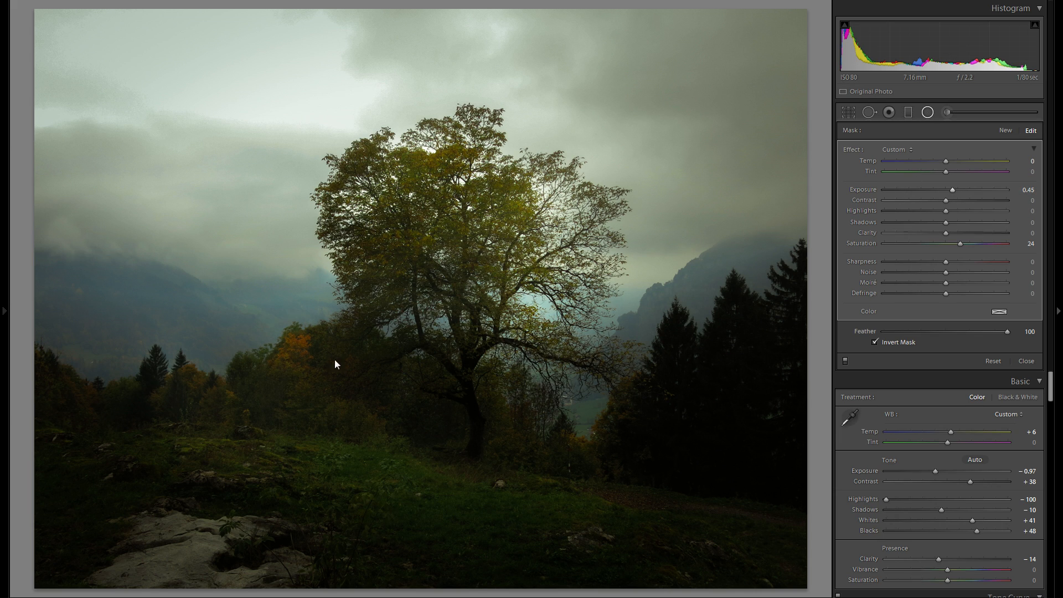
Step: Duplicate the orange tree's radial filter onto the mossy ground in the left foreground
right_click(306, 353)
click(319, 361)
drag(301, 362, 572, 446)
right_click(206, 453)
click(217, 457)
right_click(270, 466)
click(293, 468)
Step: Position a radial filter copy on the grass below the trunk, and duplicate it to further parts of the foreground
drag(553, 486, 520, 490)
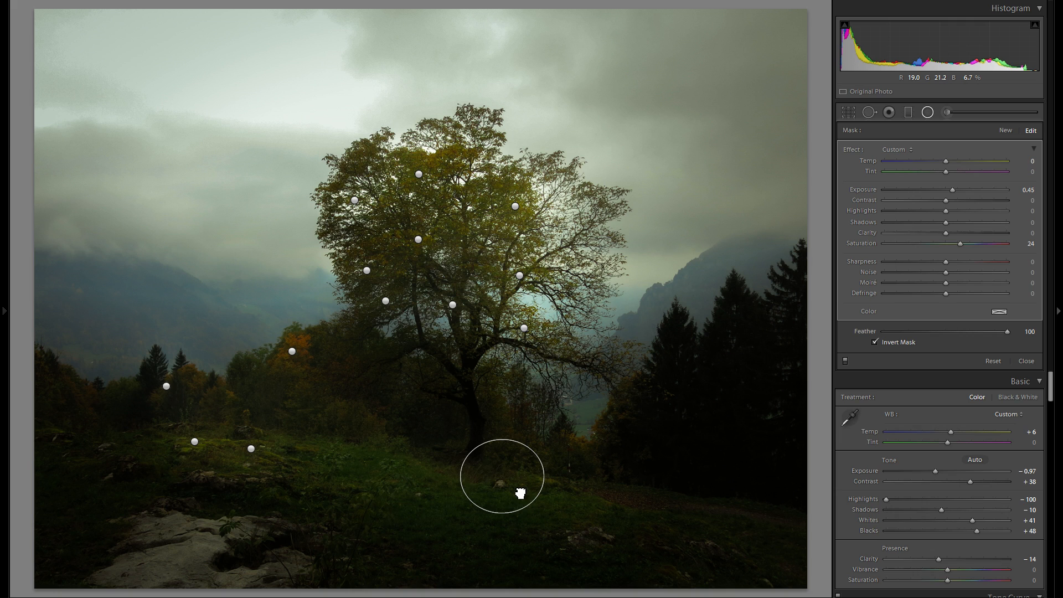
drag(500, 437, 195, 525)
right_click(513, 486)
click(544, 489)
right_click(620, 536)
click(642, 539)
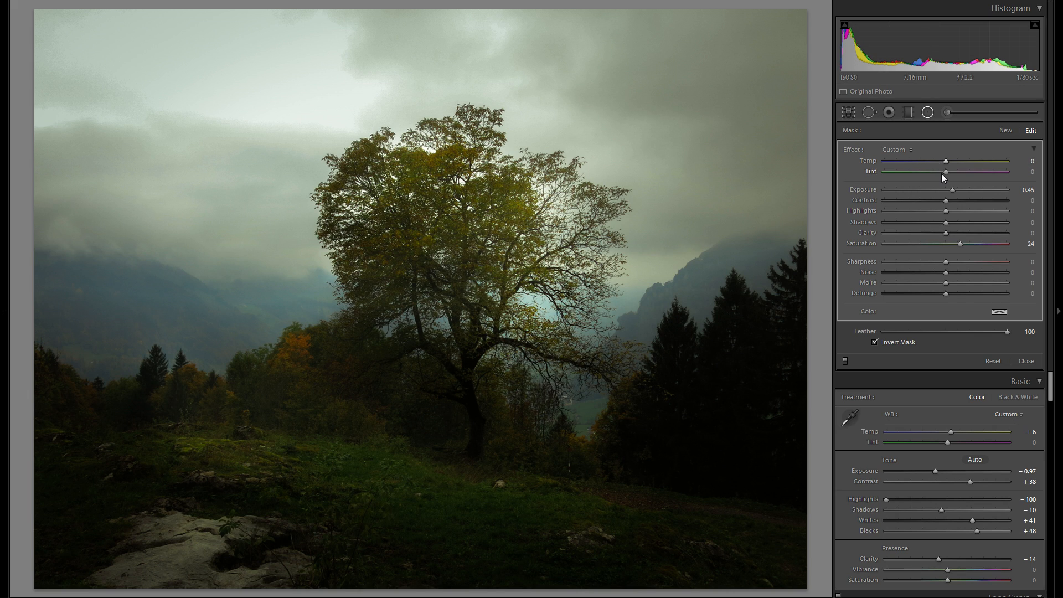
Step: Darken a small area of grass beside the mossy ground with an adjustment brush of size 3 at about Exposure −0.24
click(947, 113)
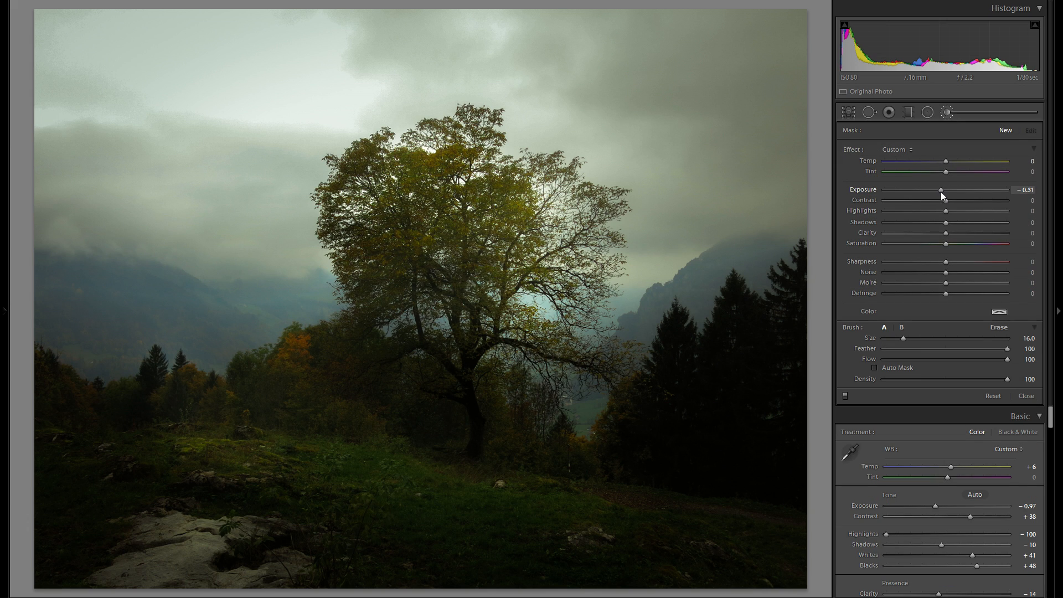
scroll(332, 437, down, 7)
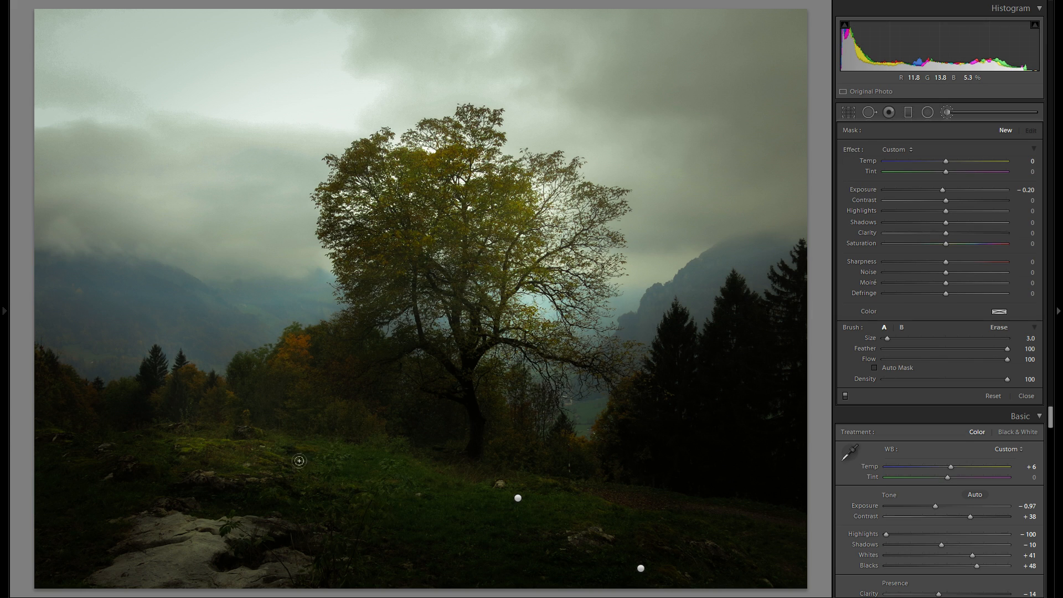
click(352, 451)
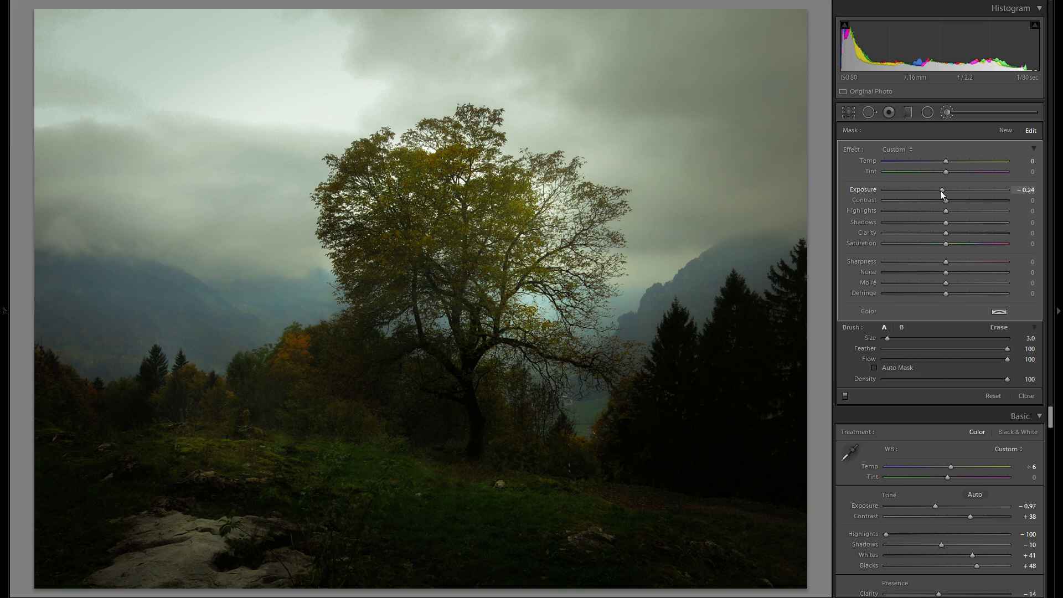
drag(940, 191, 940, 191)
Step: Delete the small grass brush adjustment, undo the deletion, and close the adjustment brush
right_click(328, 444)
click(338, 460)
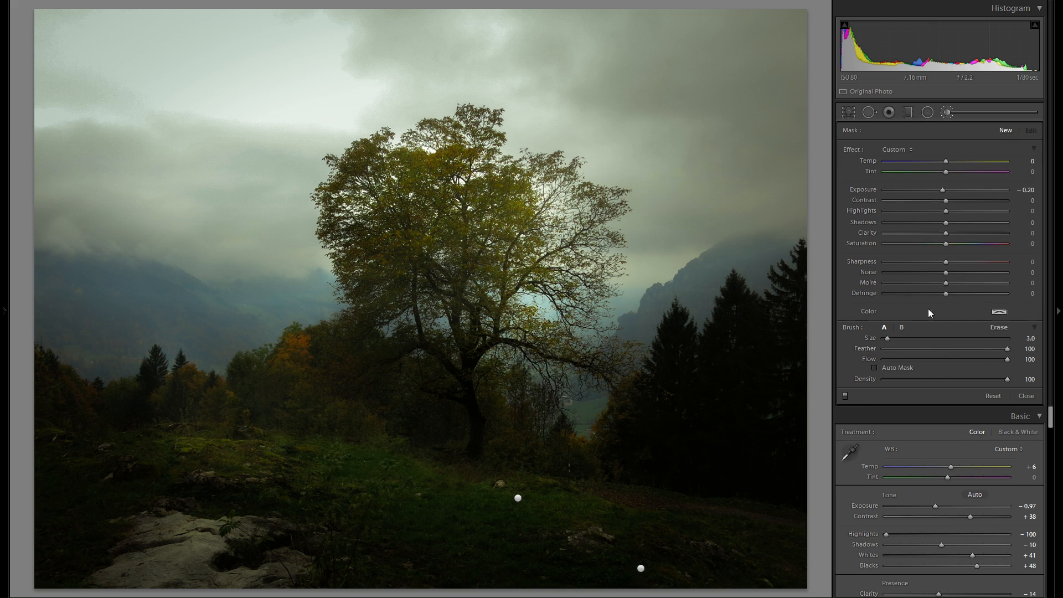
key(ctrl+z)
click(946, 113)
Step: Compare the photo at Vibrance values from −50 to +54, and set Vibrance to +2
click(918, 319)
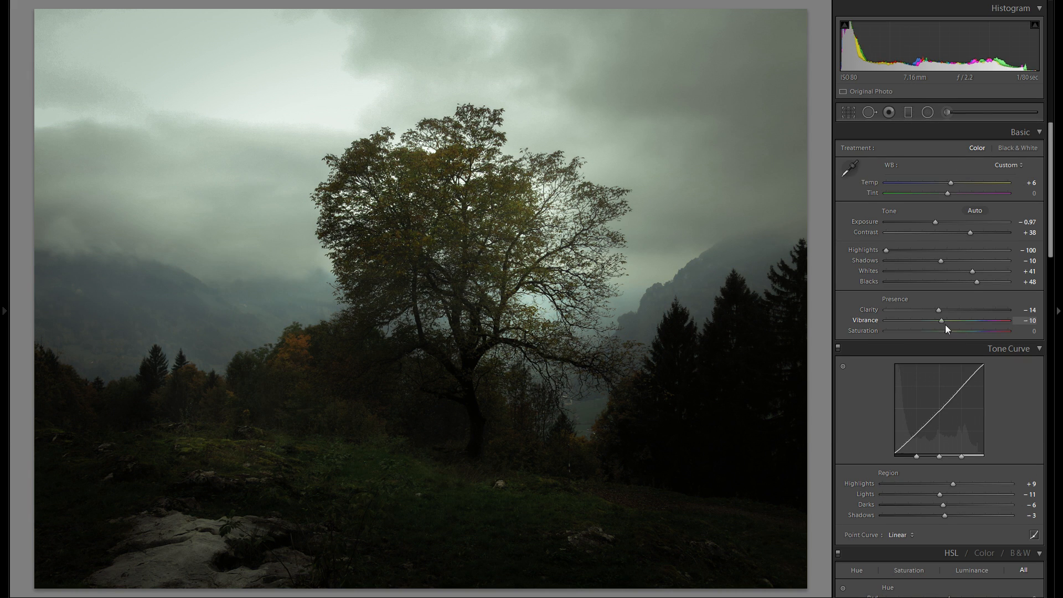
drag(922, 324, 980, 328)
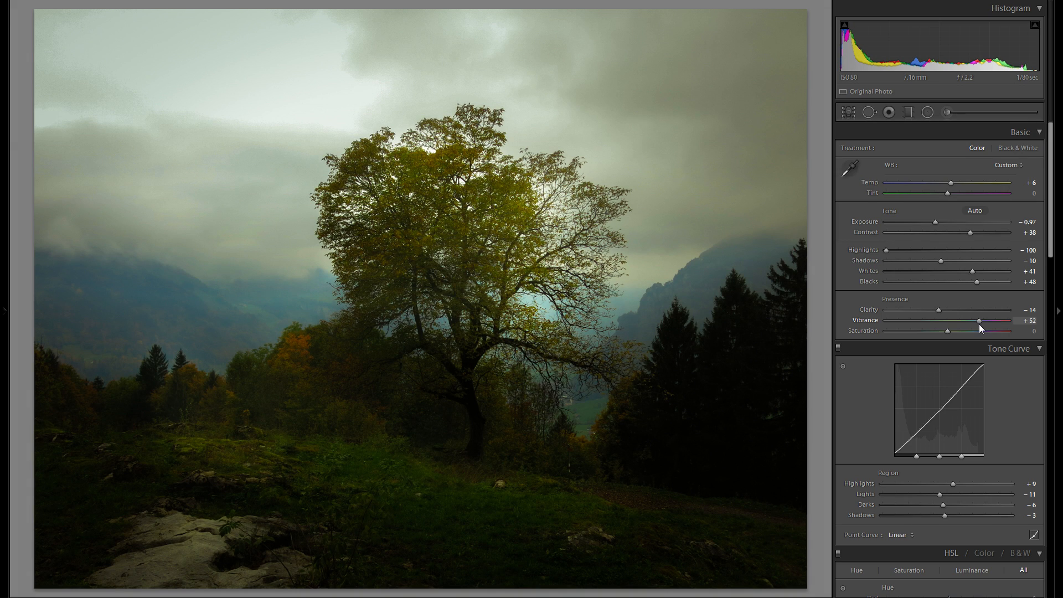
drag(979, 324, 926, 324)
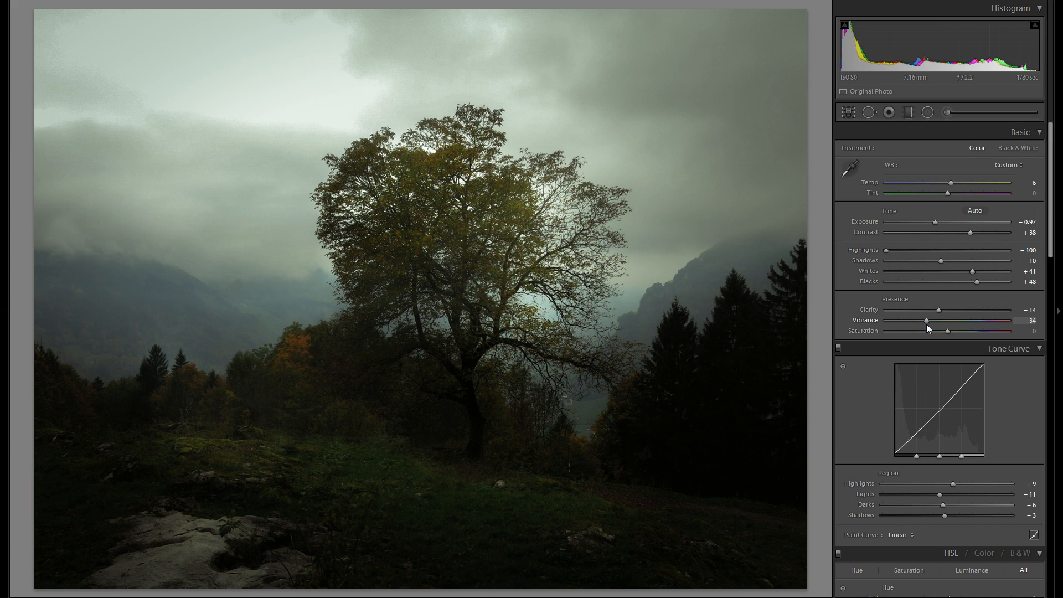
drag(928, 328, 980, 324)
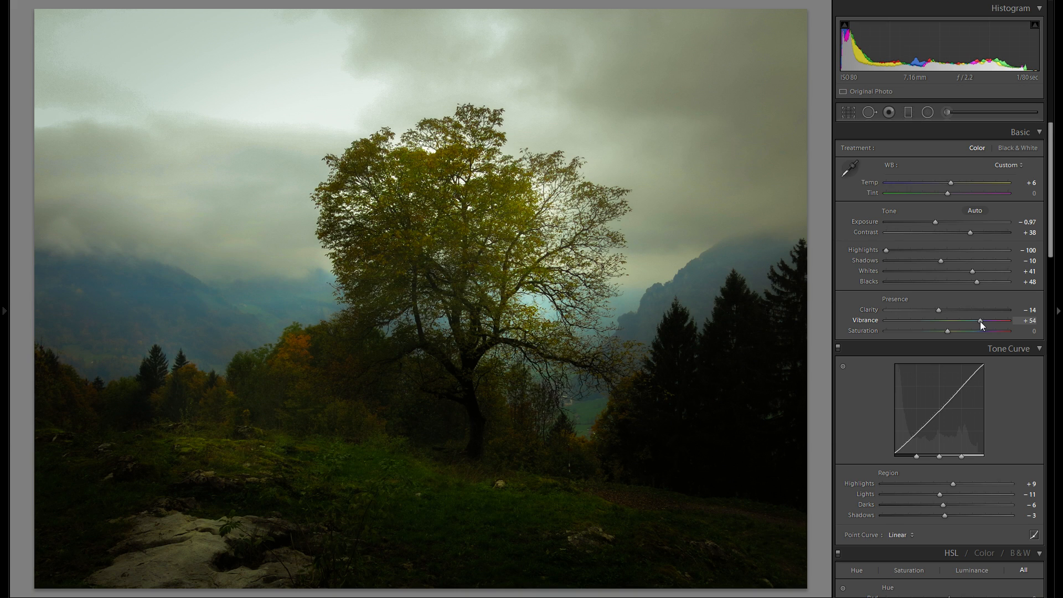
drag(980, 325, 917, 325)
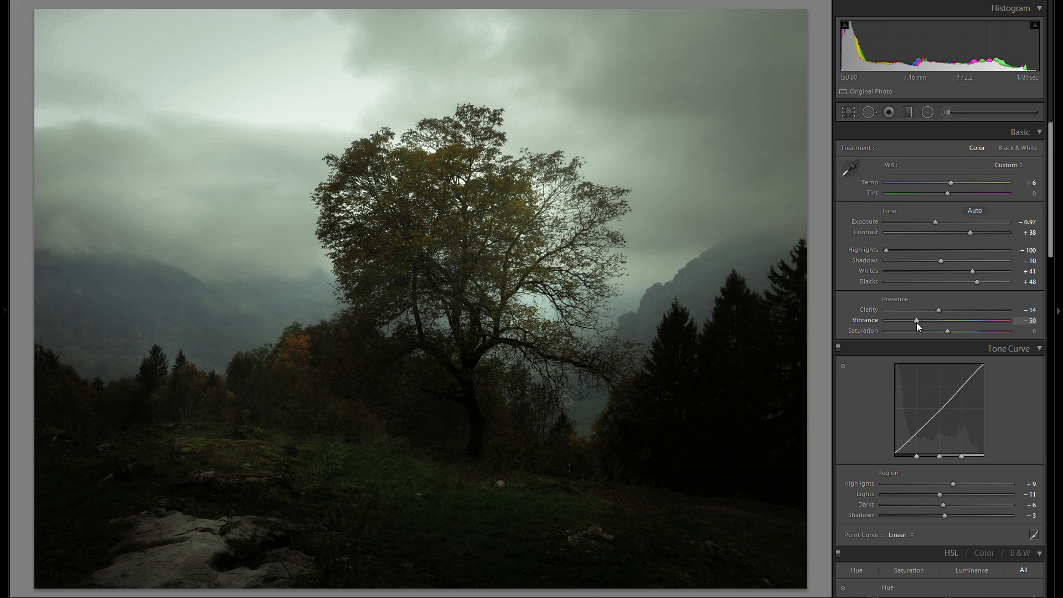
click(983, 321)
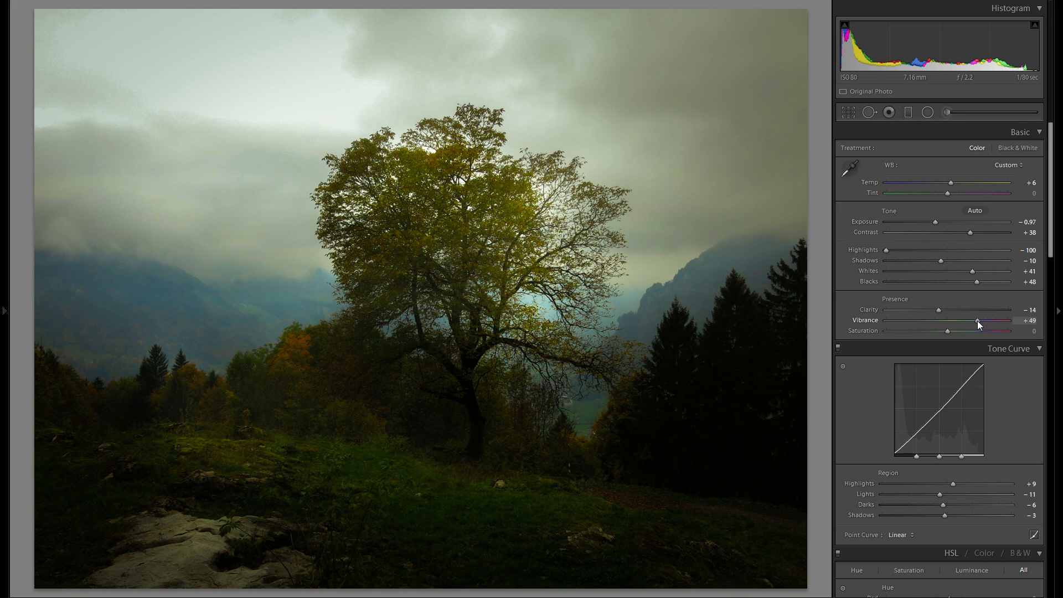
drag(954, 318, 947, 319)
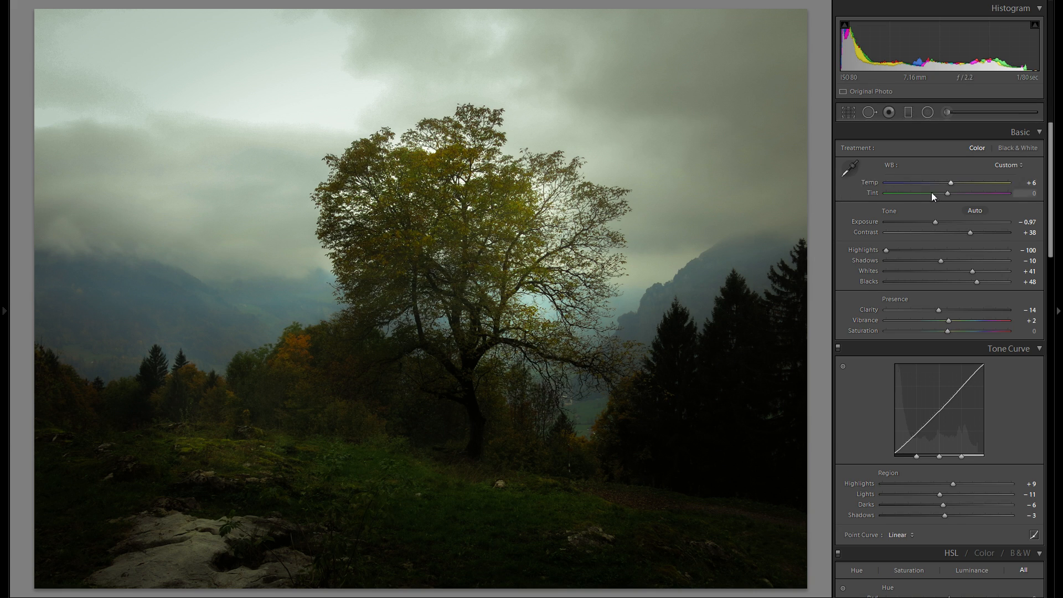
Step: Set the white balance Tint to +11, and look over the HSL and split toning settings
drag(952, 194, 957, 198)
scroll(981, 366, down, 4)
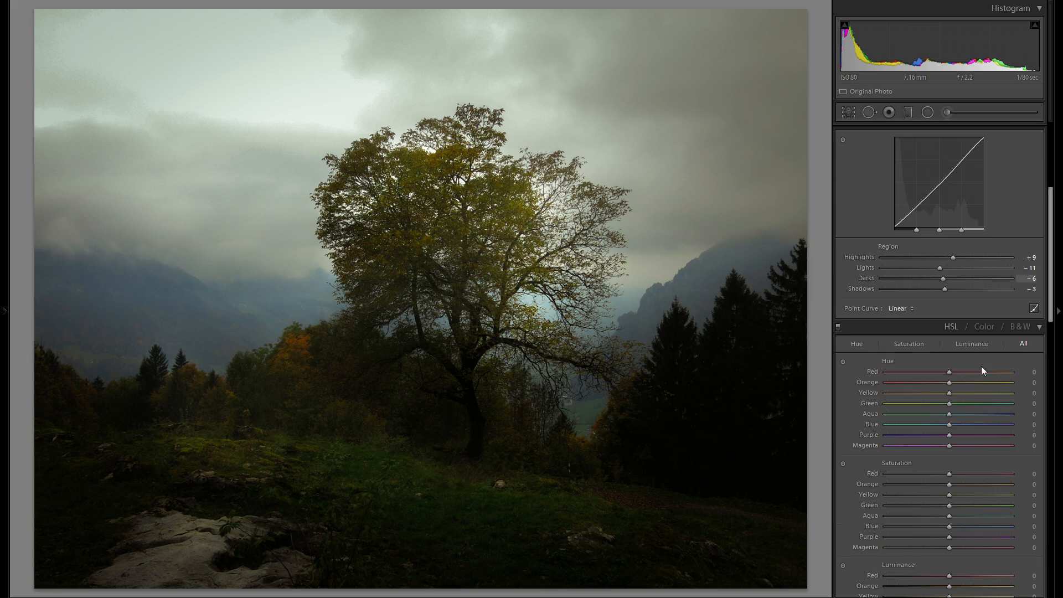
scroll(980, 367, down, 5)
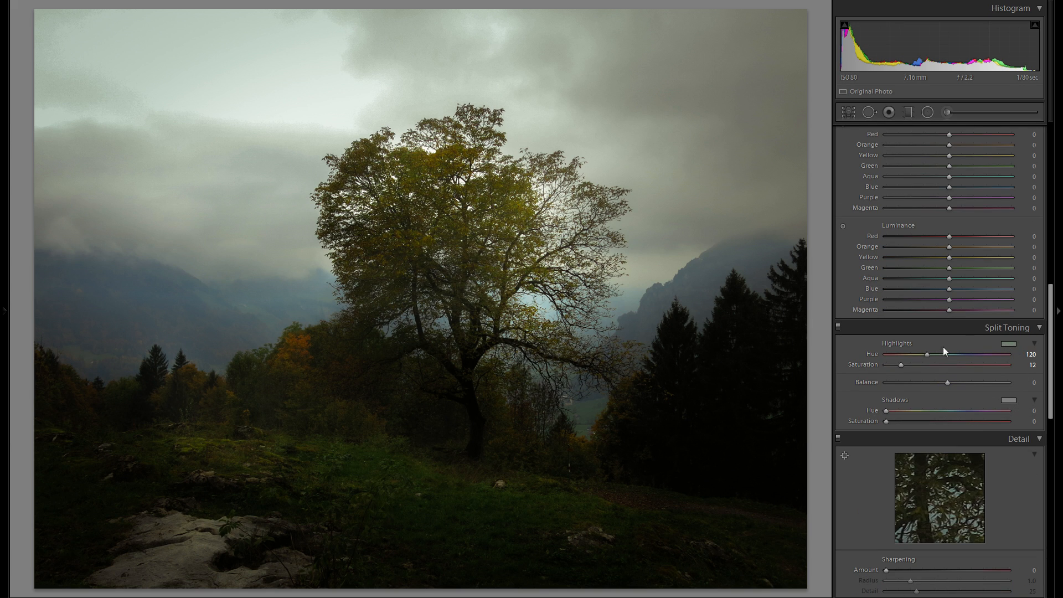
scroll(910, 360, up, 9)
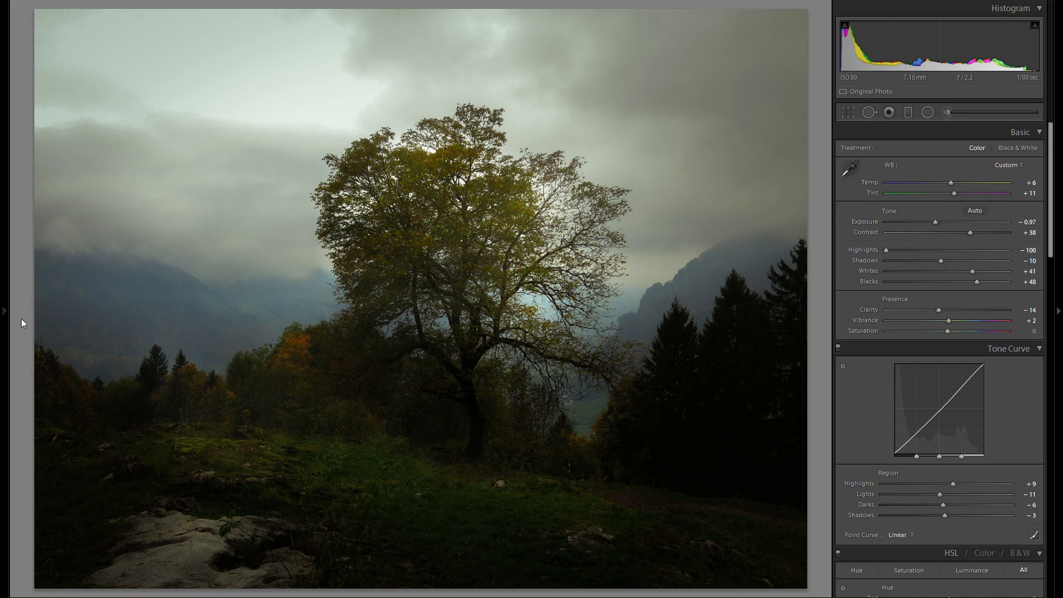
Step: View the photo's original import state in the edit history, and return to the latest Tint edit
mouse_move(7, 318)
scroll(109, 491, down, 10)
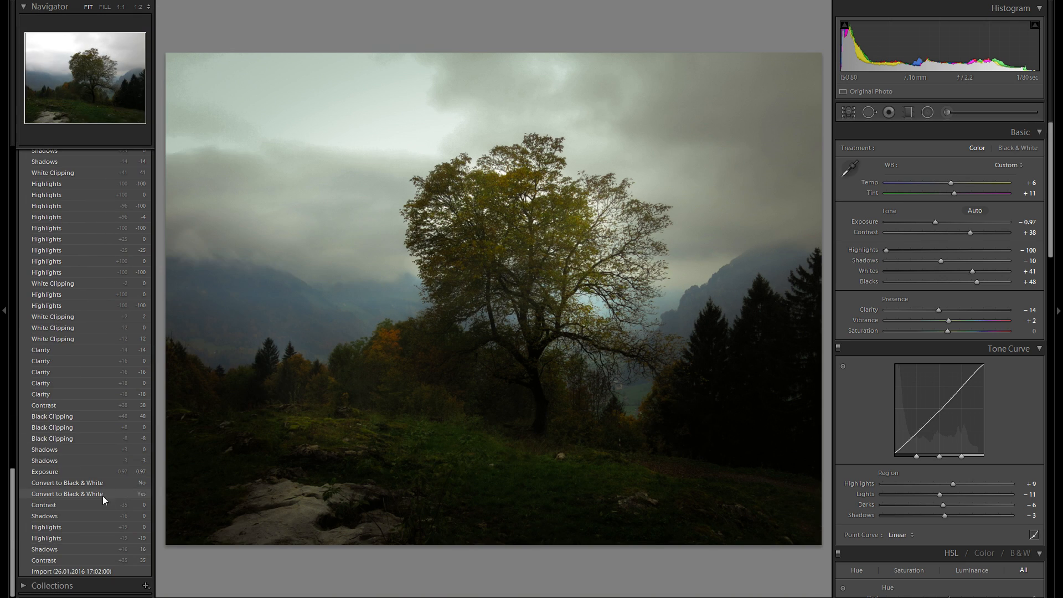
click(80, 567)
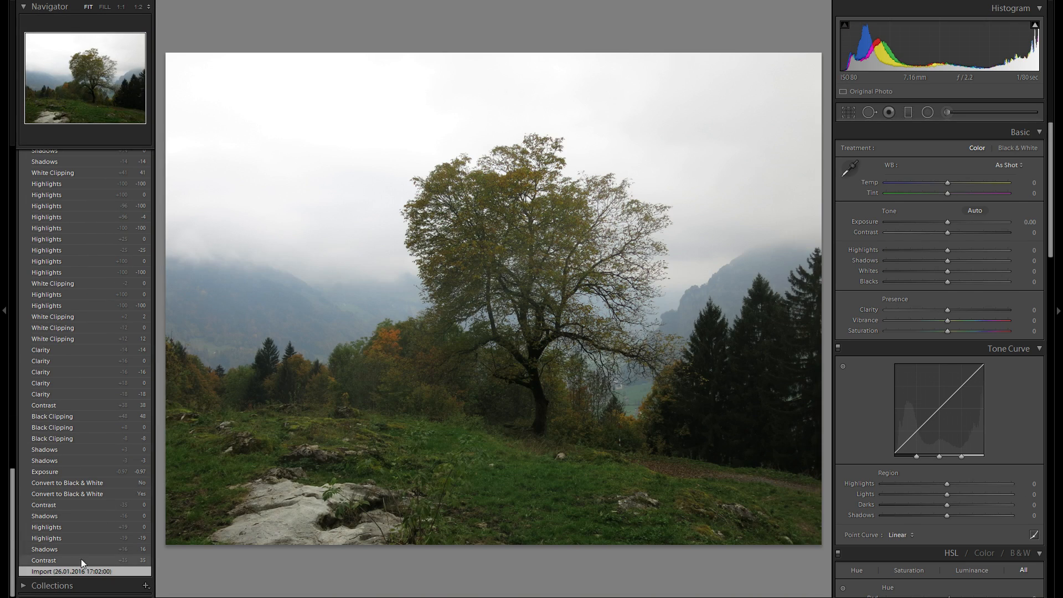
scroll(97, 252, up, 15)
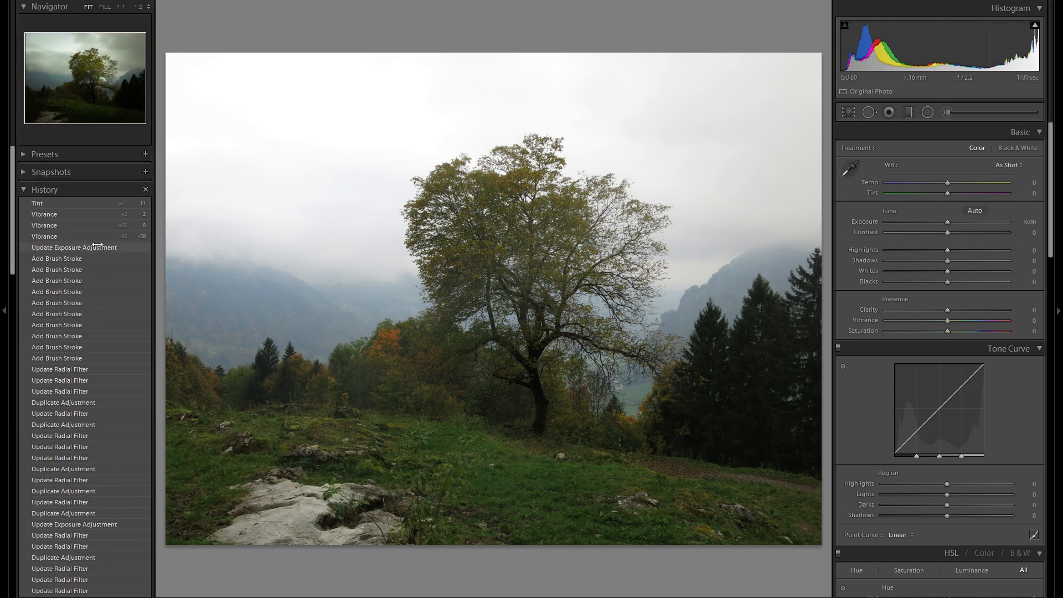
click(115, 204)
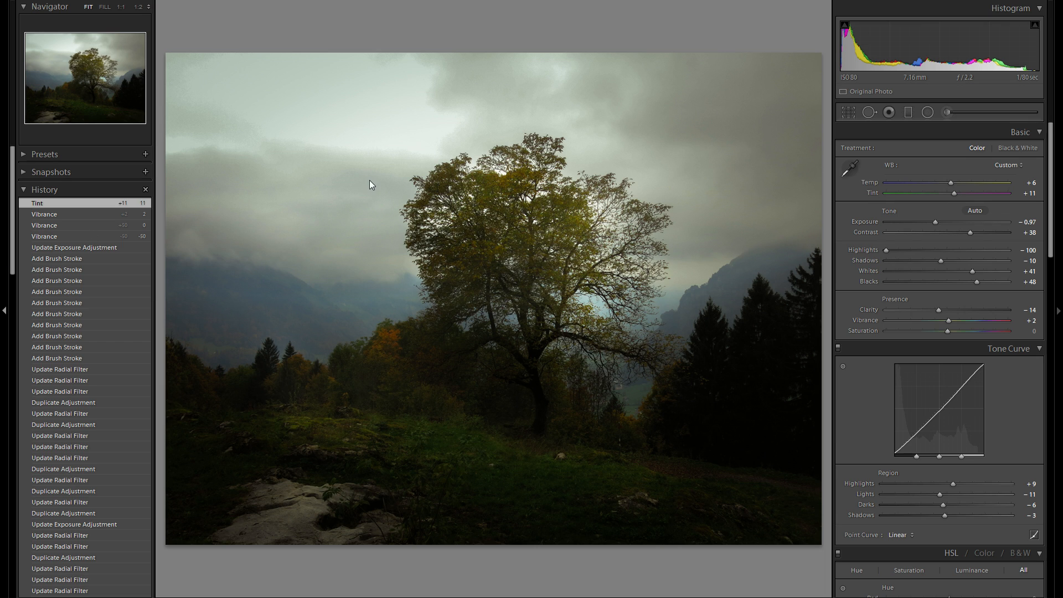
Step: Compare the original and edited photo side by side, and return to the single-photo view
key(F7)
key(y)
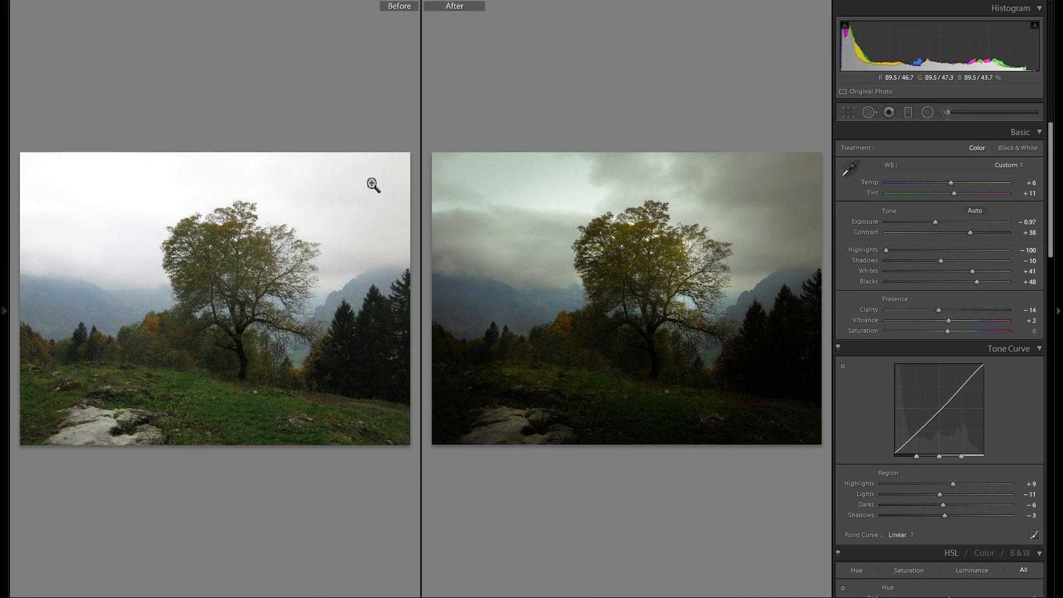
key(y)
Step: Try a stronger look with Vibrance +38, Contrast +67 and Exposure −1.29, and undo the tone changes
click(966, 320)
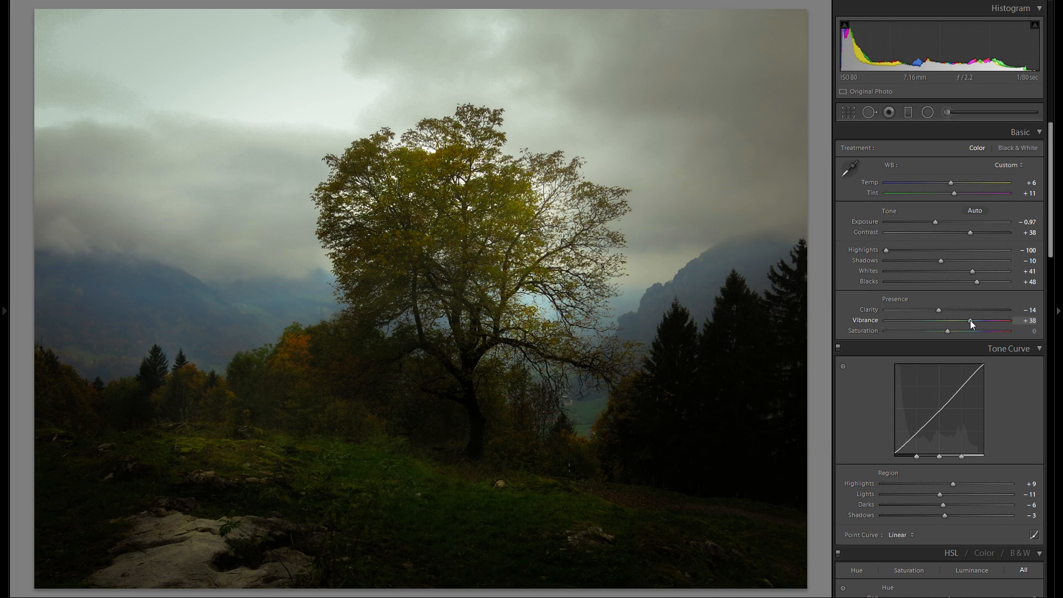
drag(971, 233, 932, 221)
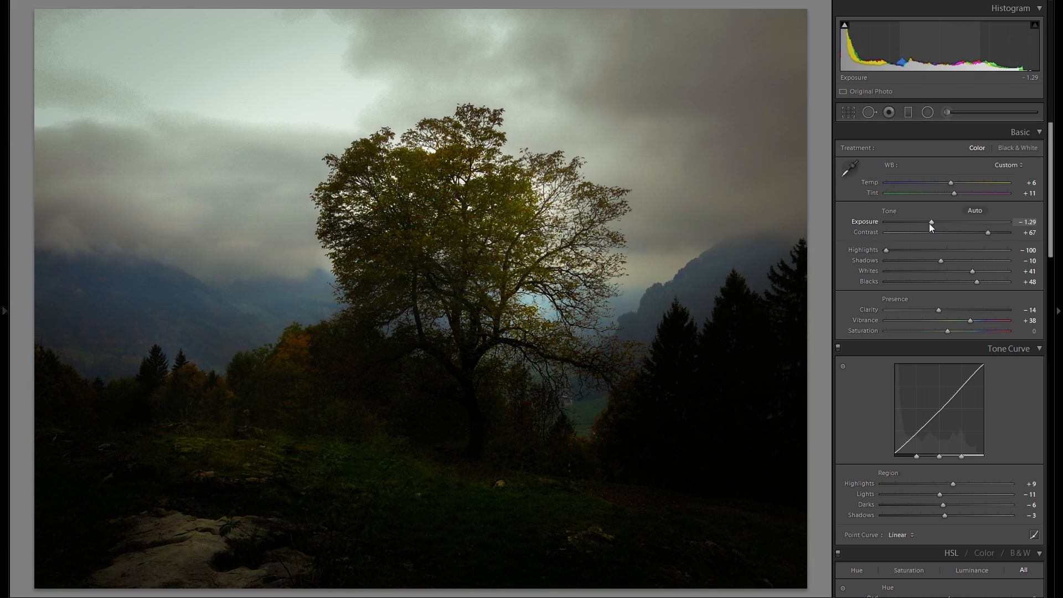
key(ctrl+z)
key(ctrl+z)
Step: Reset Vibrance to 0 and show the original and edited photo side by side
double_click(948, 319)
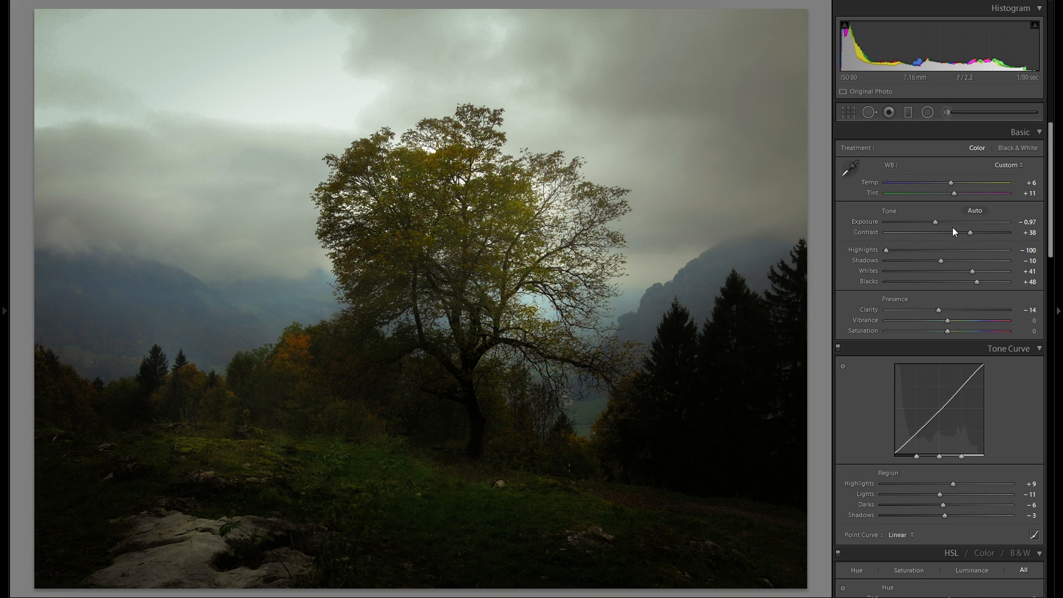
key(y)
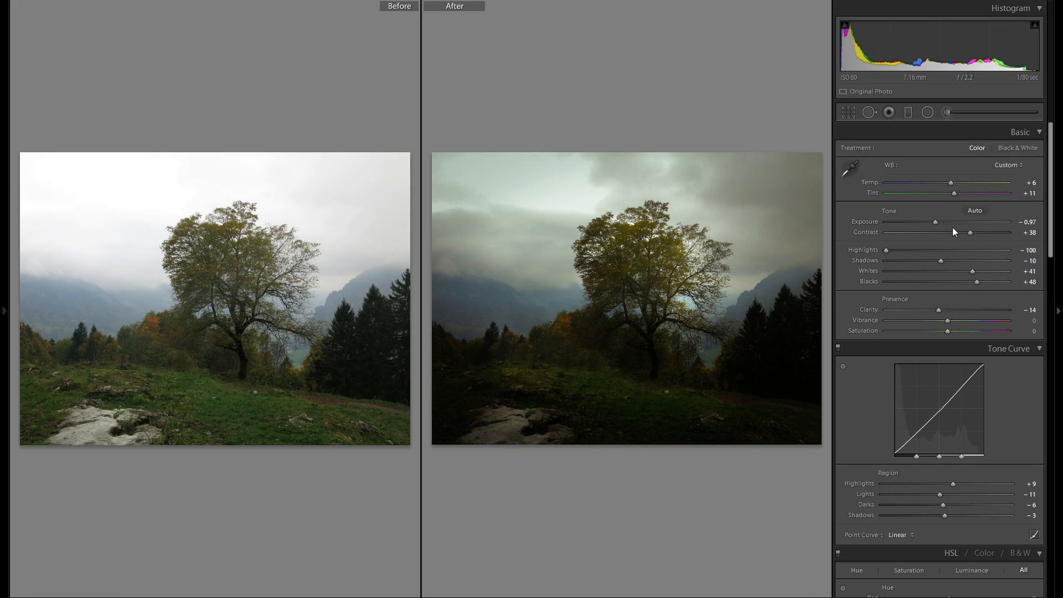